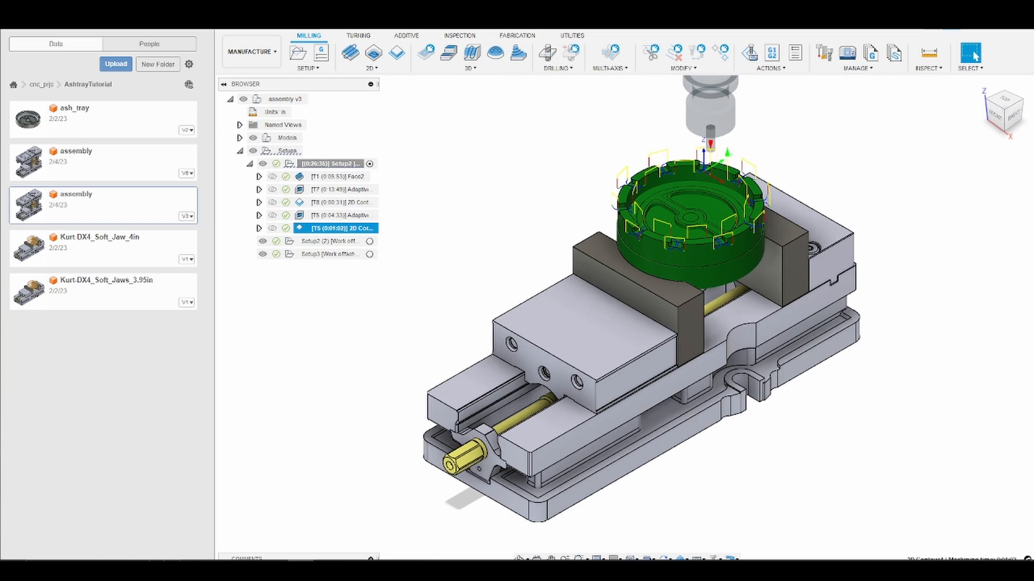
Examine the T5 adaptive clearing and 2D contour toolpaths around the ashtray's rim notches.
click(340, 216)
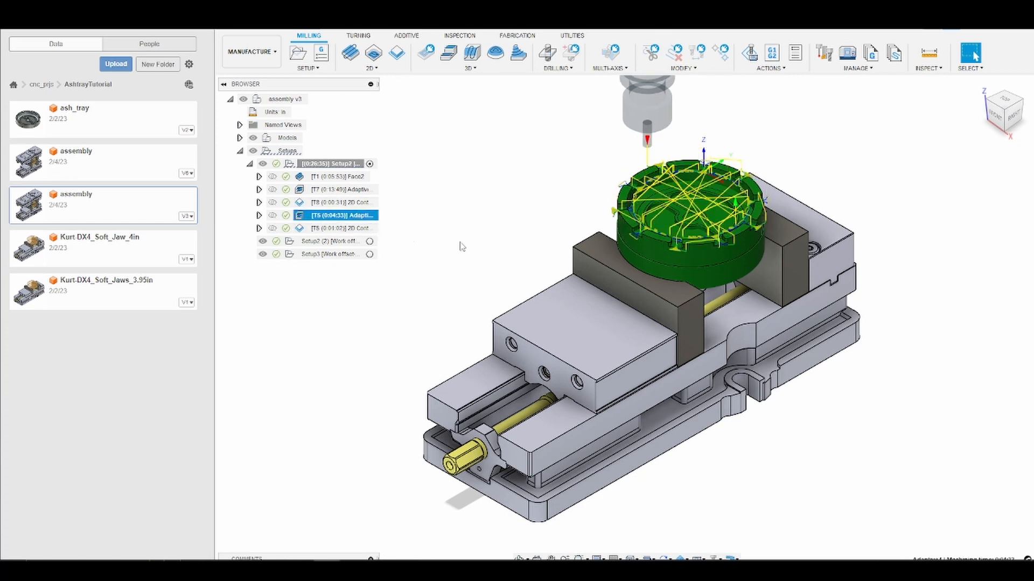
scroll(661, 237, up, 3)
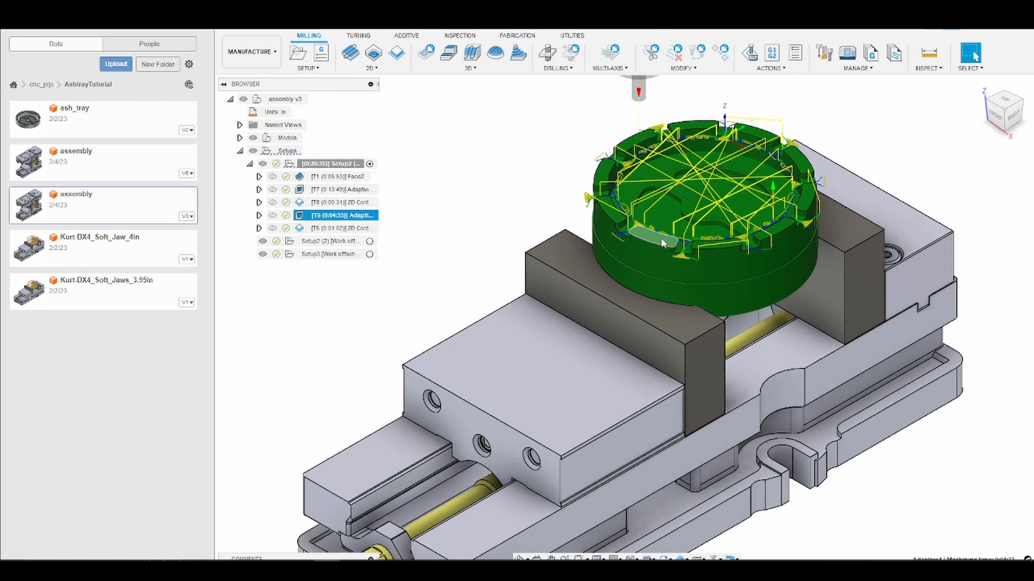
scroll(661, 238, up, 4)
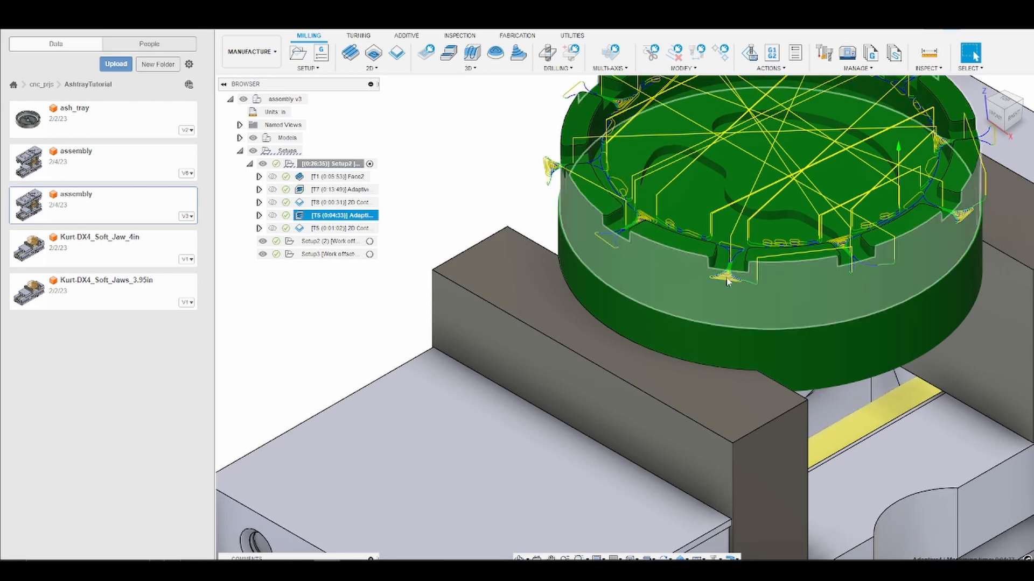
scroll(924, 248, down, 2)
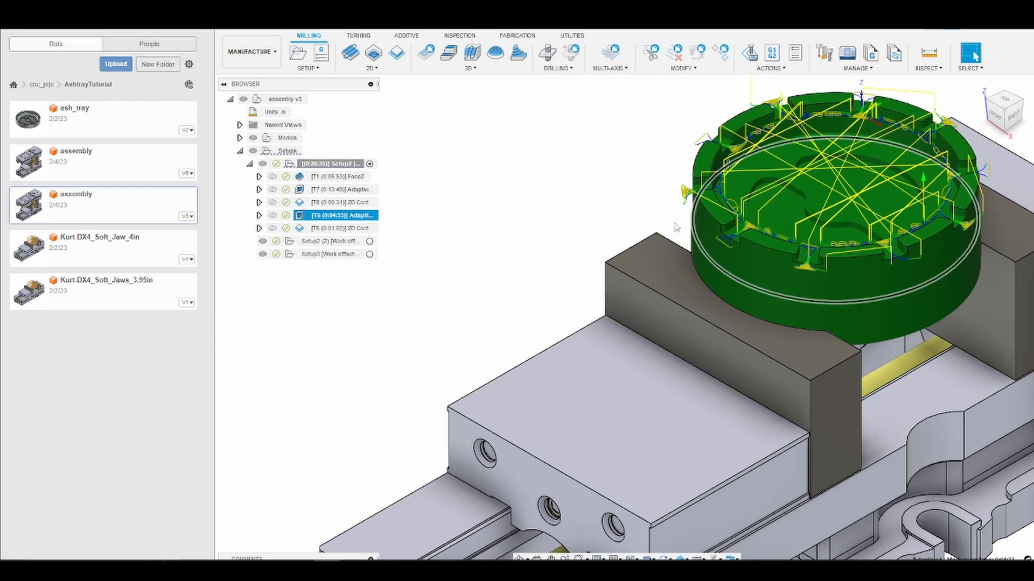
key(Down)
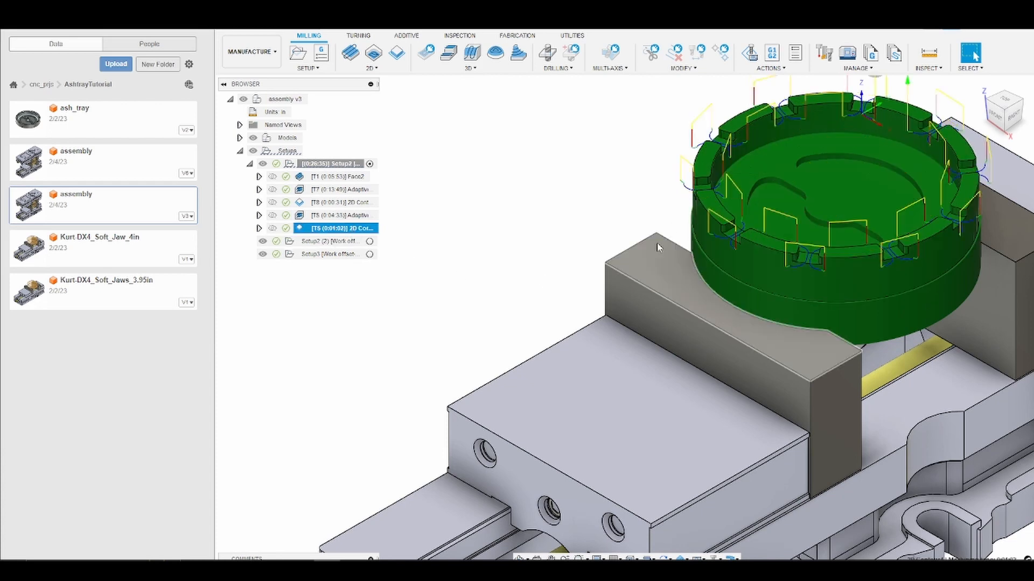
scroll(726, 229, up, 2)
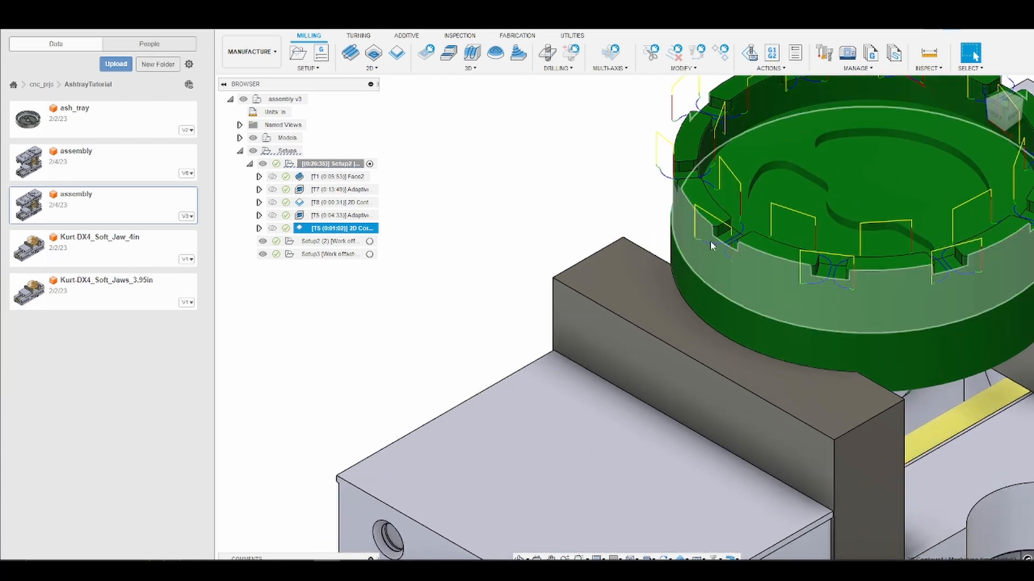
scroll(715, 238, down, 3)
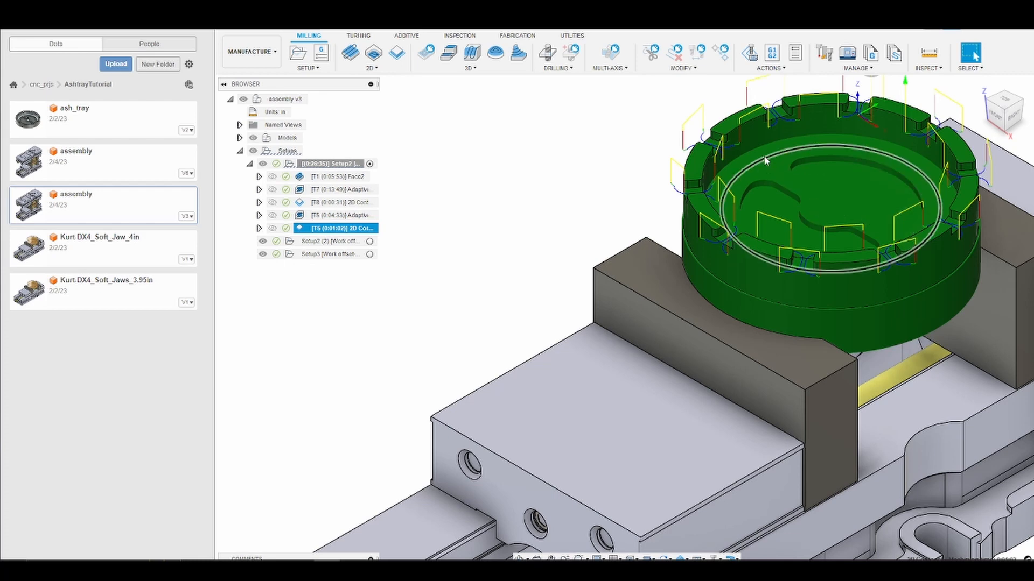
shift+middle_drag(779, 170, 793, 184)
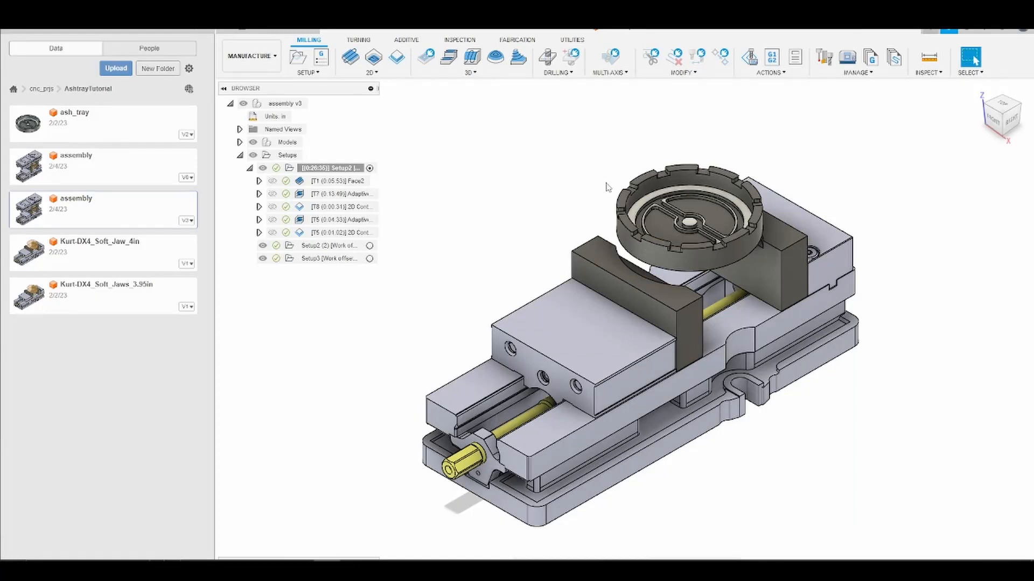
Create a 2D Pocket operation using tool 3, the 1/8" flat end mill (1/8 shank, 2fl), from the 770m+ library.
click(371, 72)
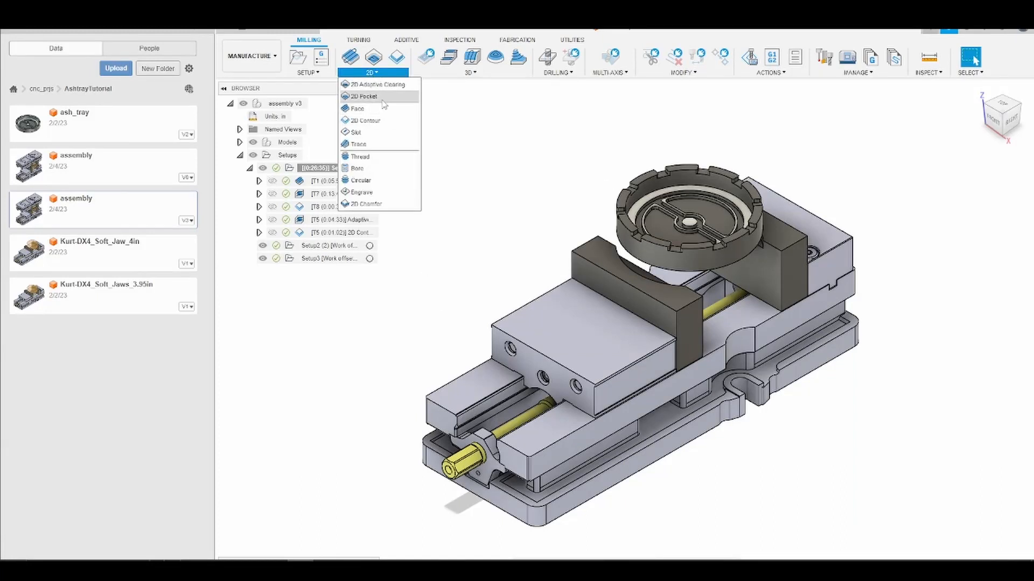
click(384, 103)
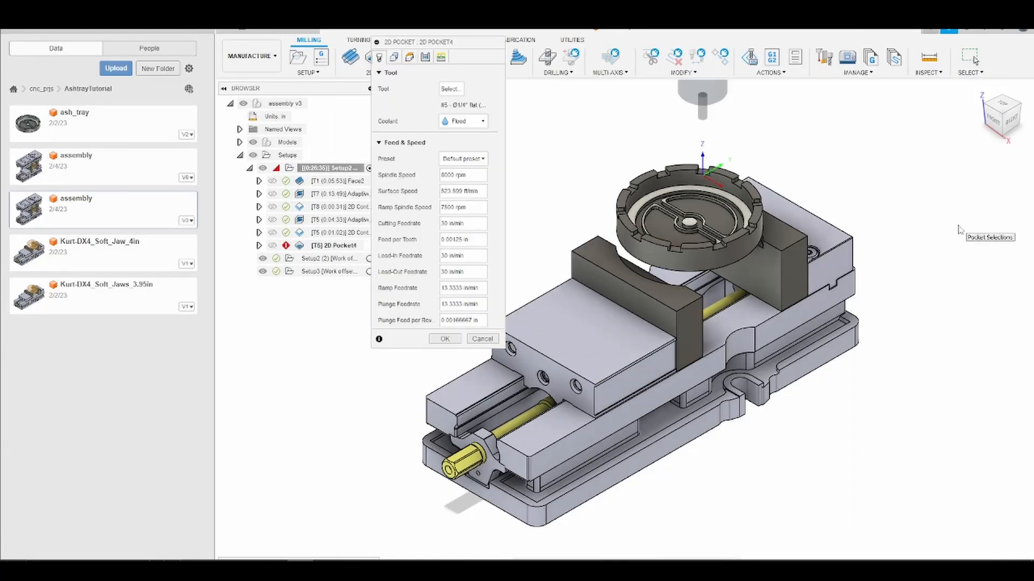
click(451, 89)
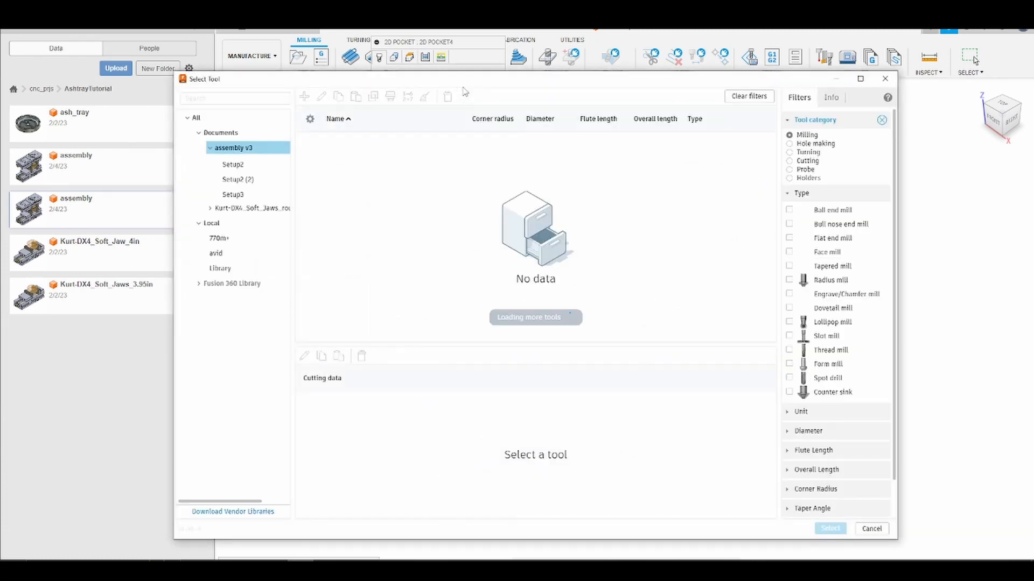
click(230, 242)
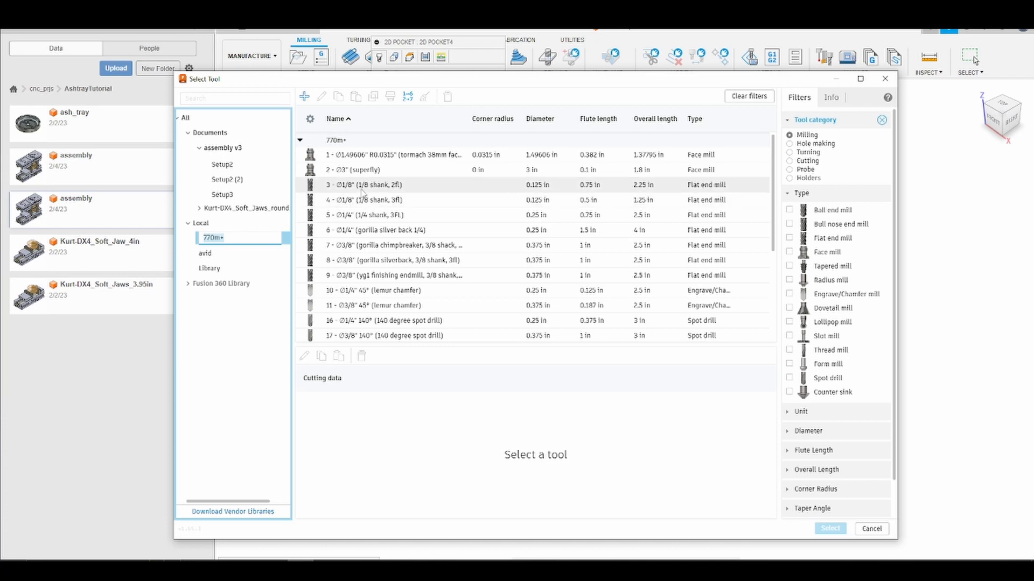
double_click(361, 186)
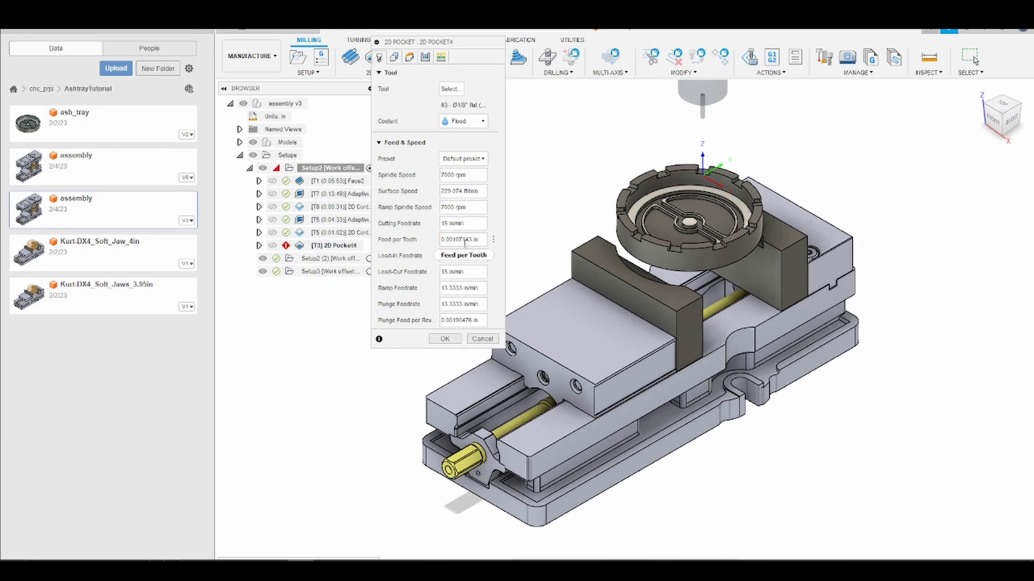
Choose the two recessed half-round floors and the surrounding inner floor of the ashtray as pocket selections.
click(400, 58)
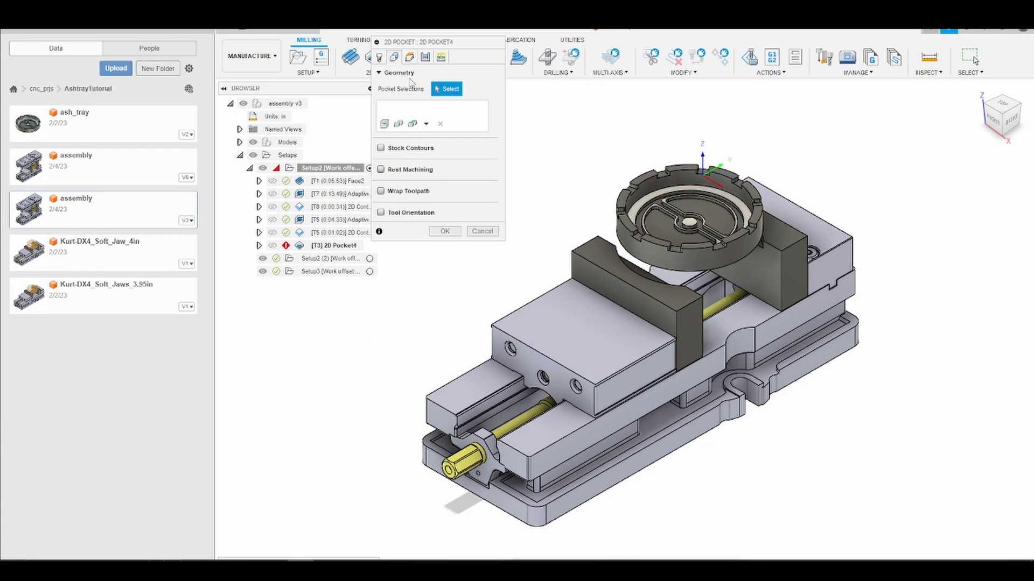
scroll(713, 205, up, 3)
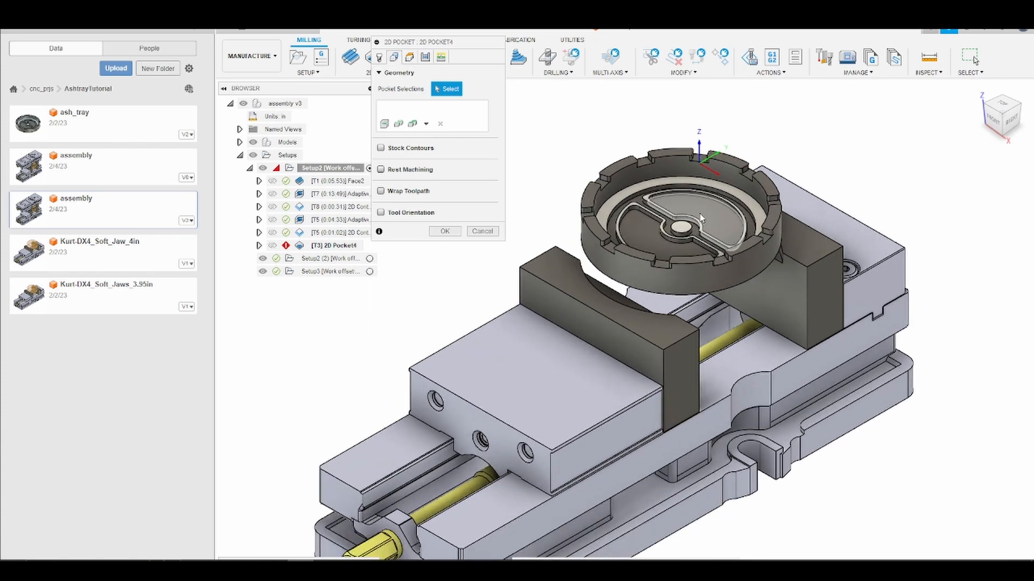
click(700, 213)
click(642, 236)
scroll(641, 226, up, 5)
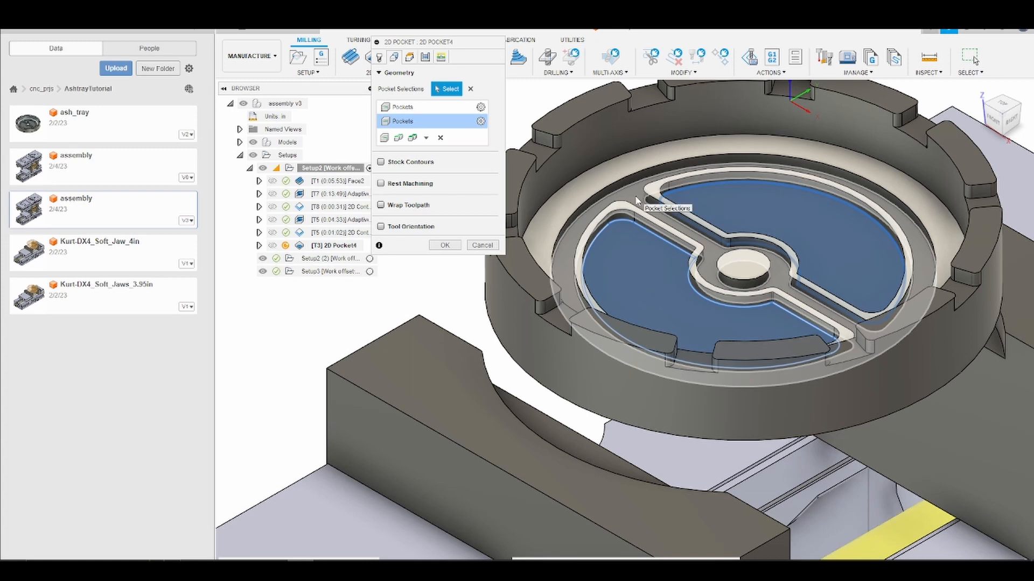
click(636, 201)
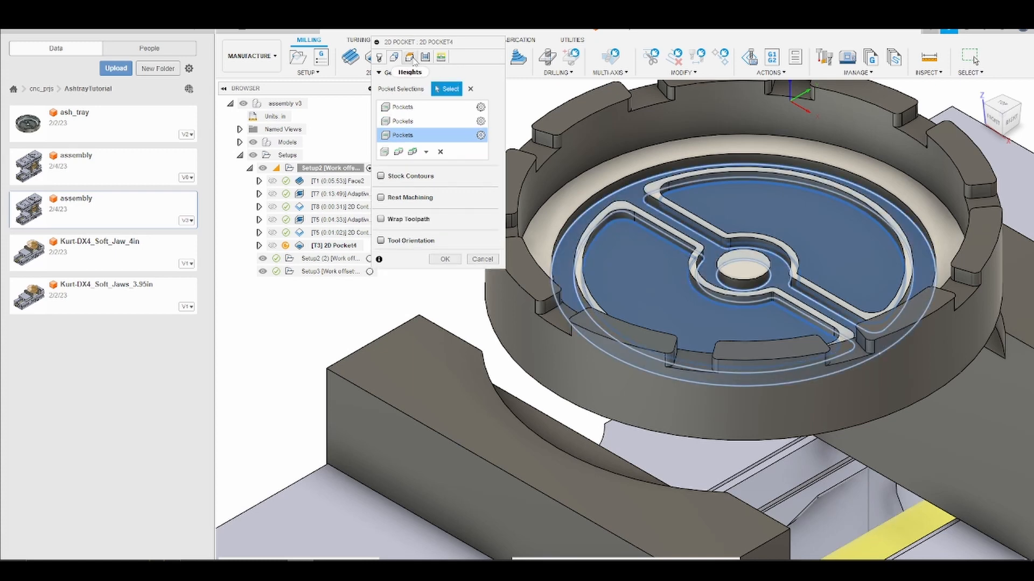
Set the pocket operation's top height to reference the model top.
click(410, 58)
scroll(746, 127, down, 5)
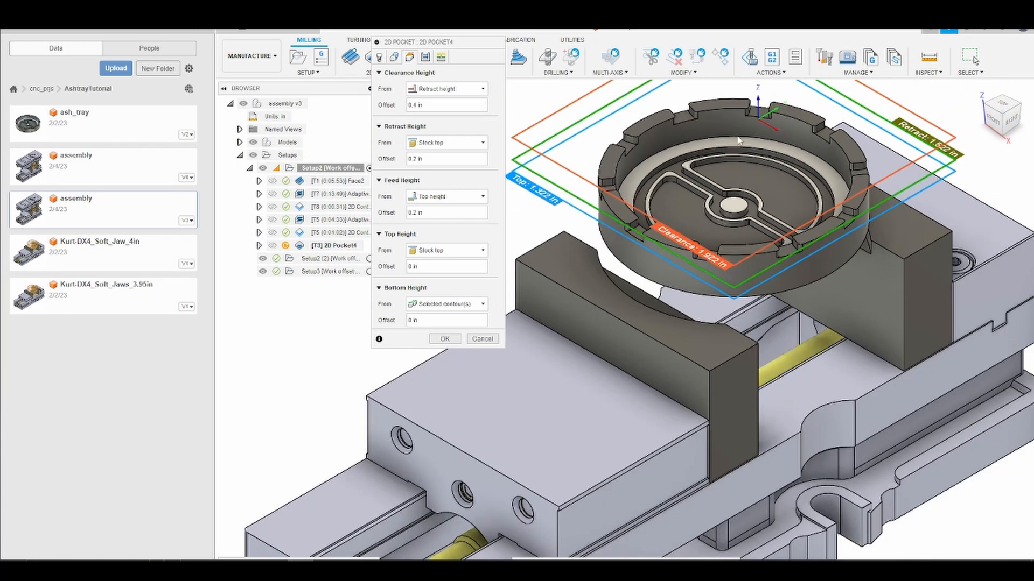
scroll(741, 140, down, 3)
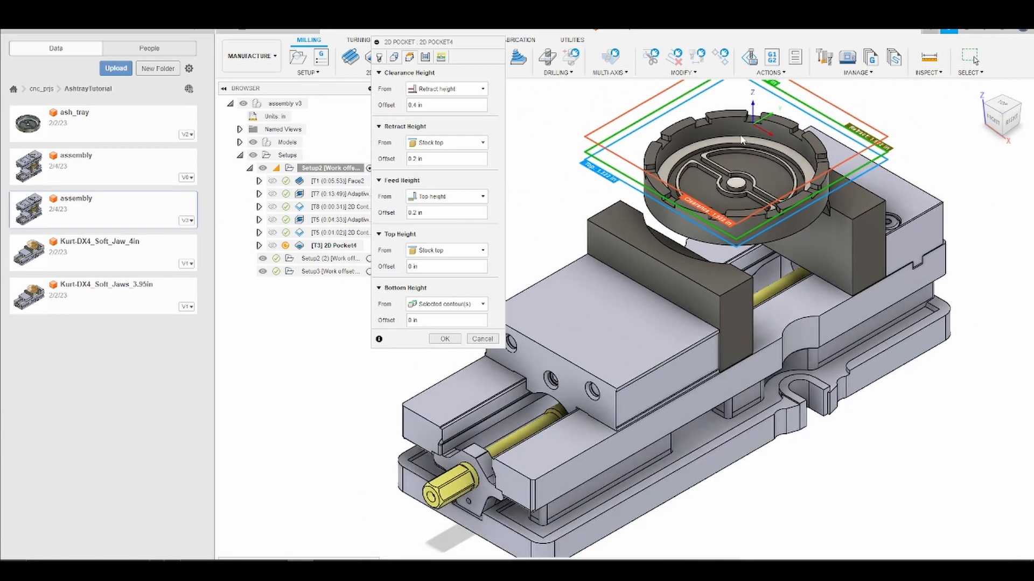
click(474, 251)
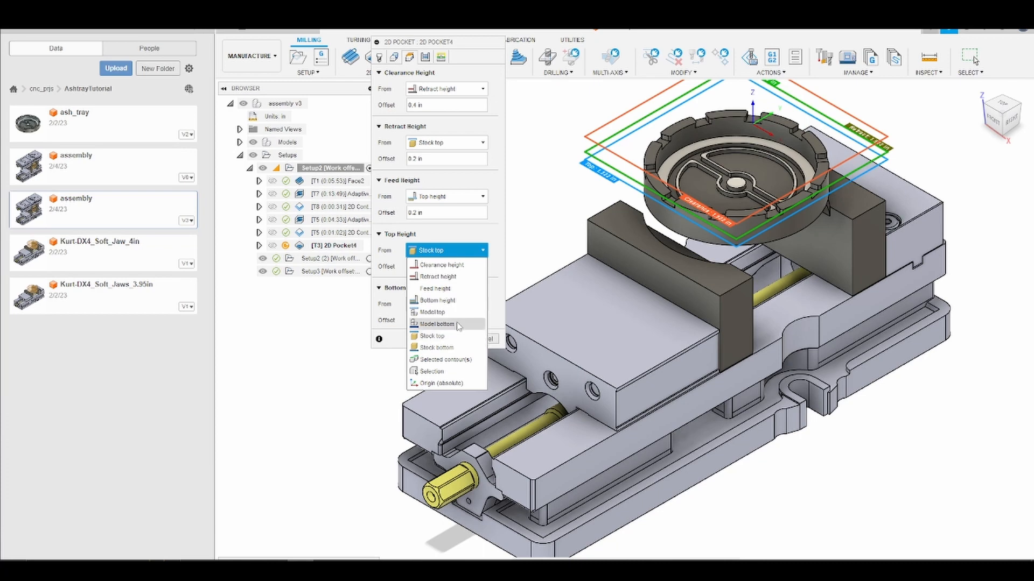
click(432, 313)
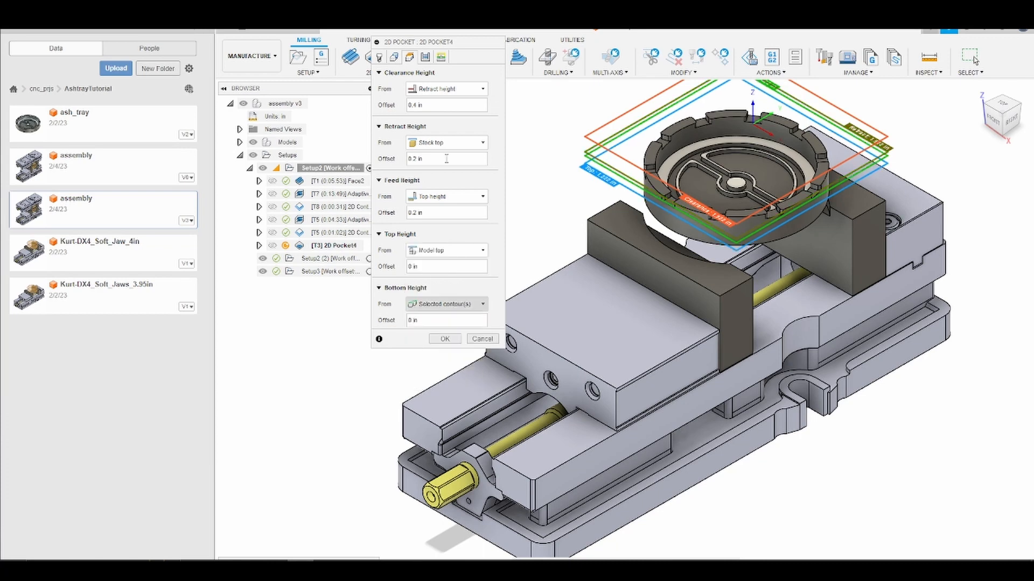
Set the maximum stepover to 0.0625 in and enable one finishing pass with a 0.01 in stepover.
click(426, 58)
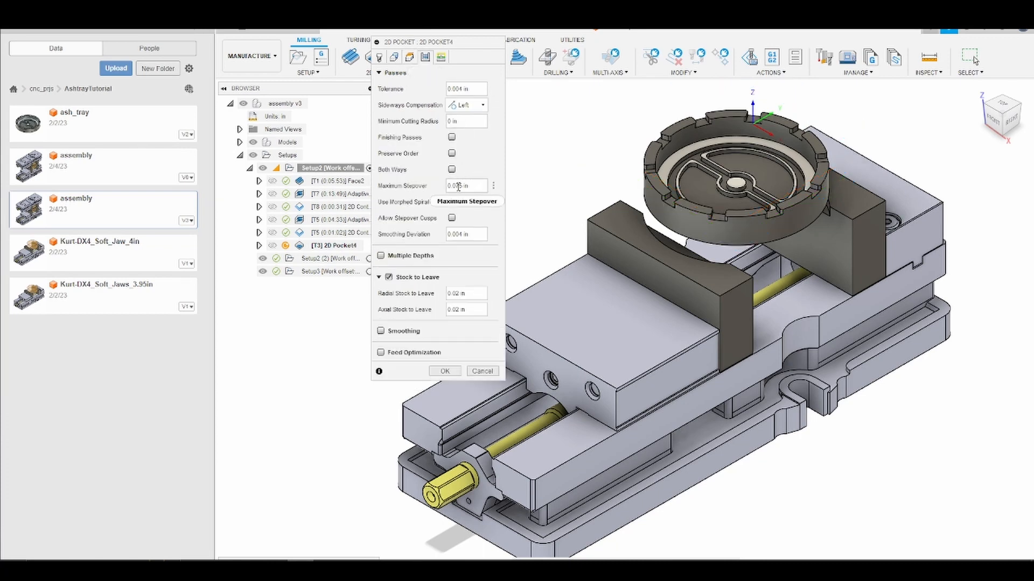
mouse_move(458, 186)
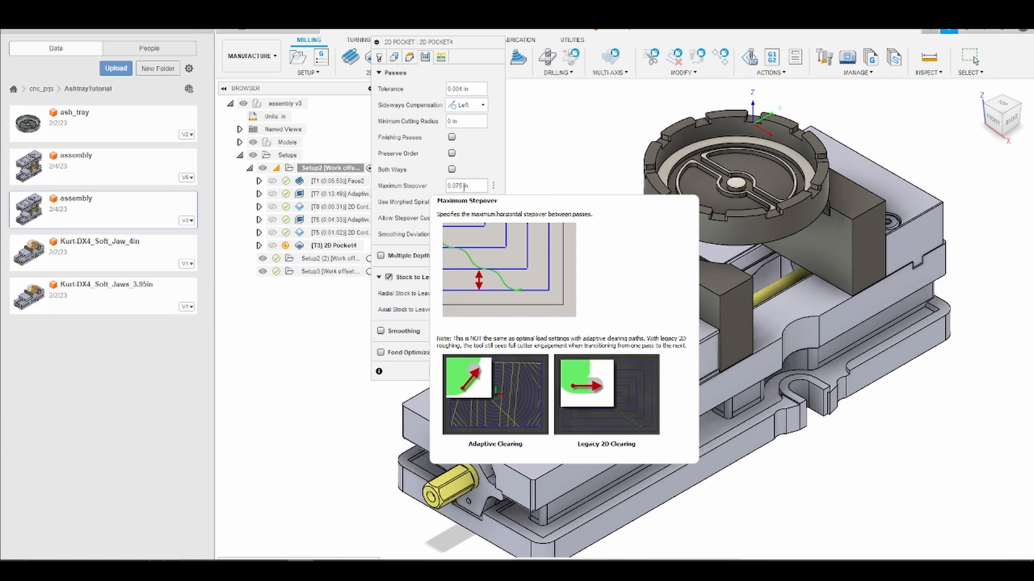
click(464, 186)
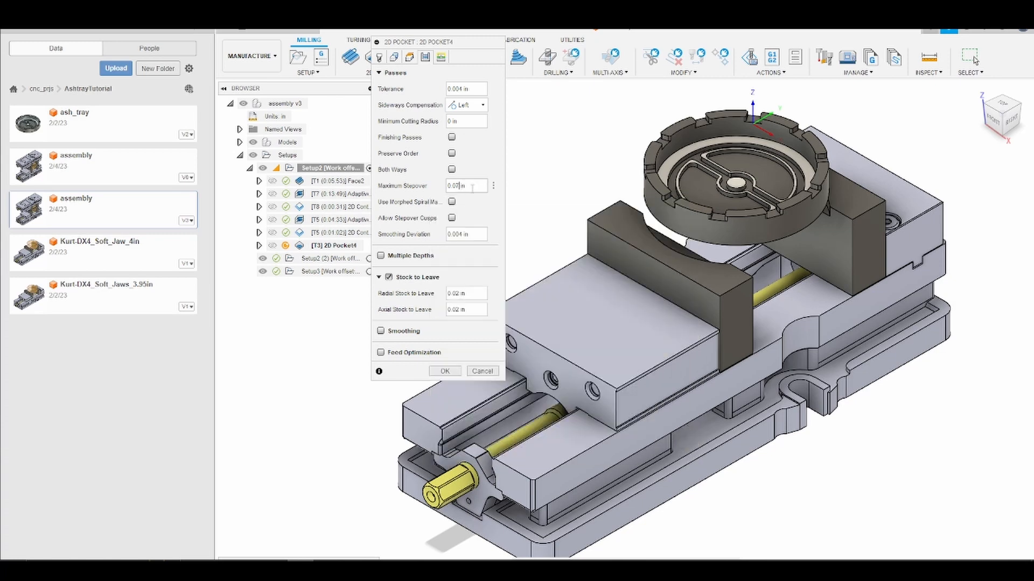
text(0625)
click(452, 138)
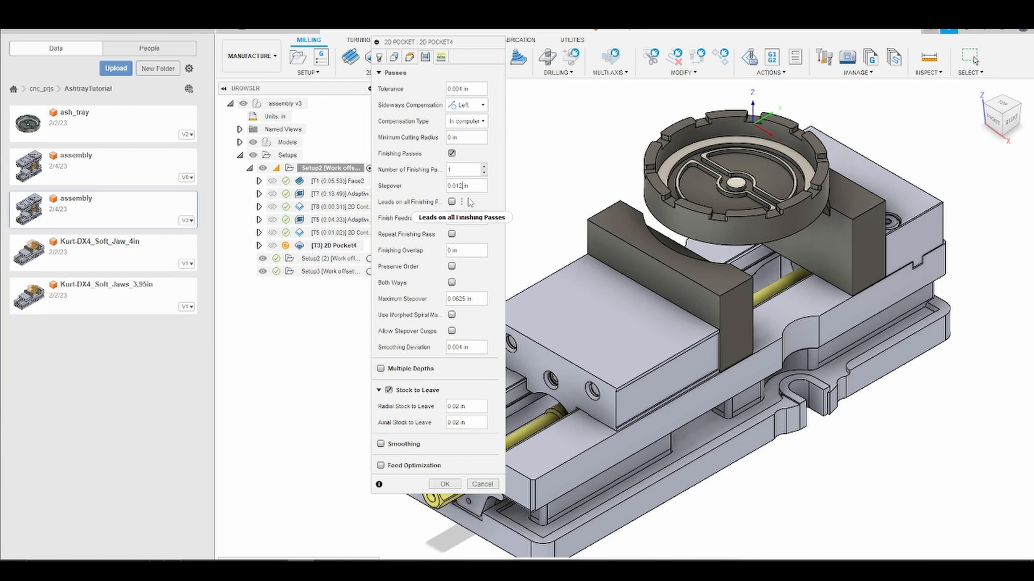
key(BackSpace)
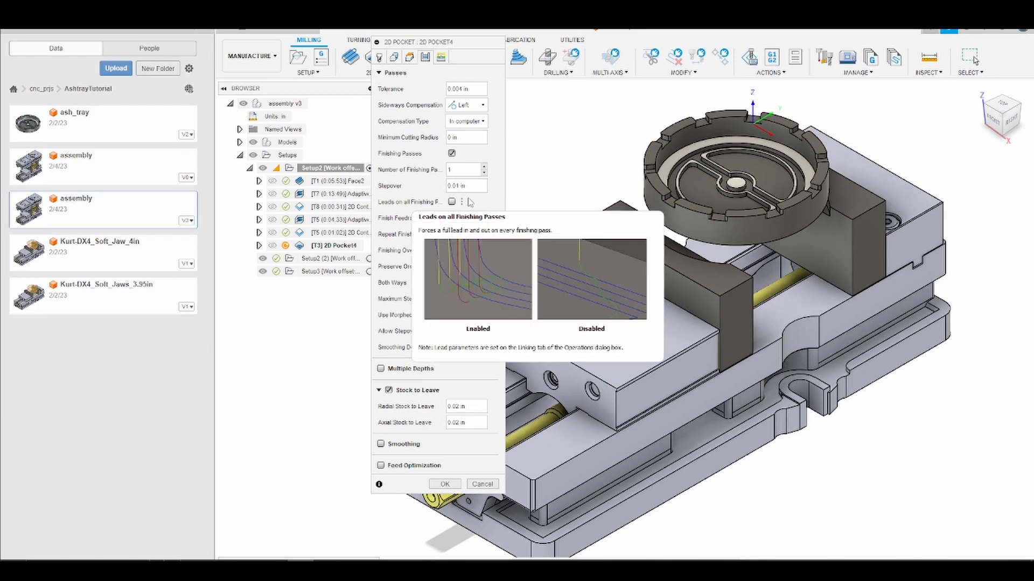
Turn off stock to leave and enable multiple depths with a maximum roughing stepdown of 0.01 in.
click(389, 391)
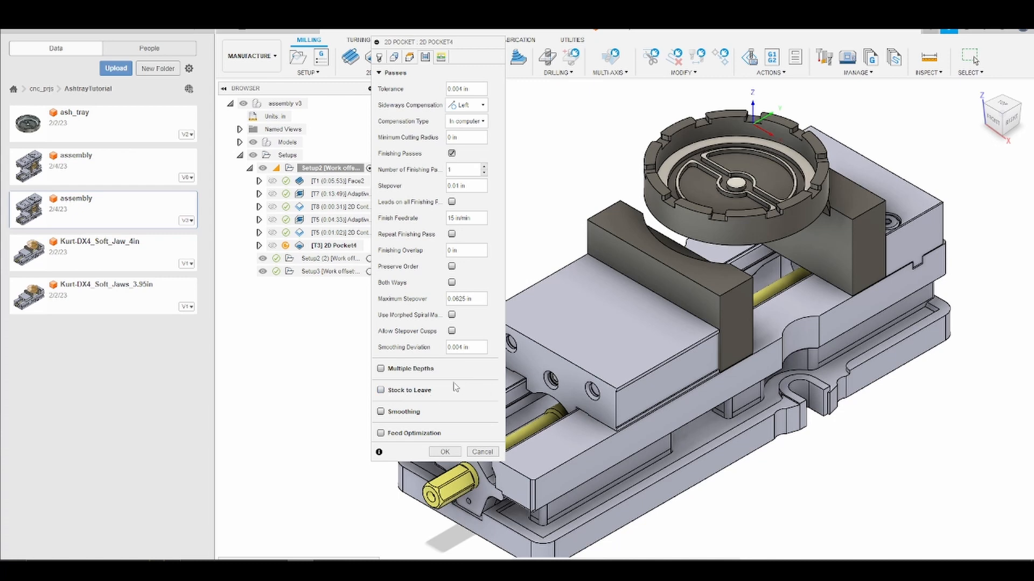
click(382, 370)
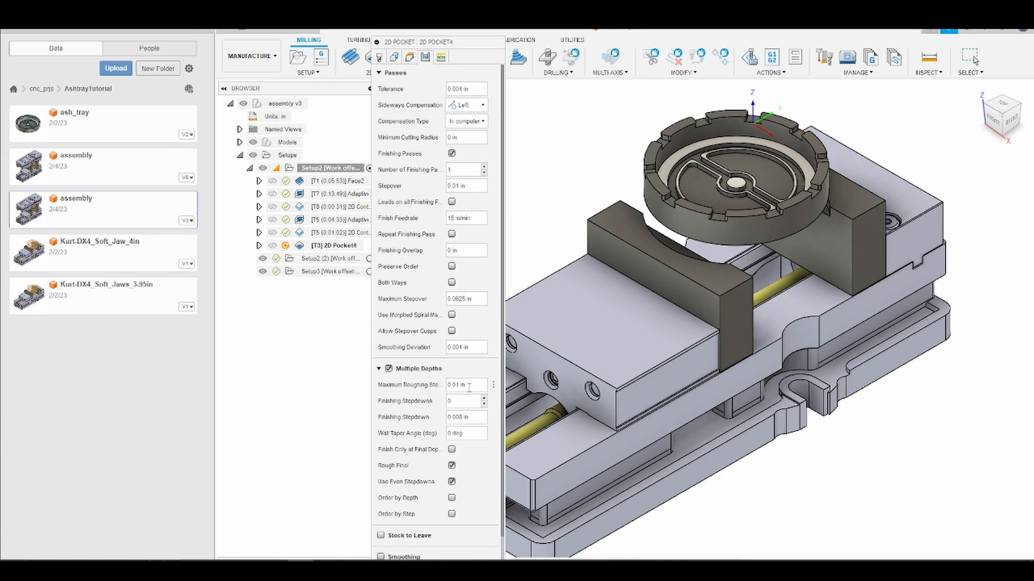
text(0)
click(379, 370)
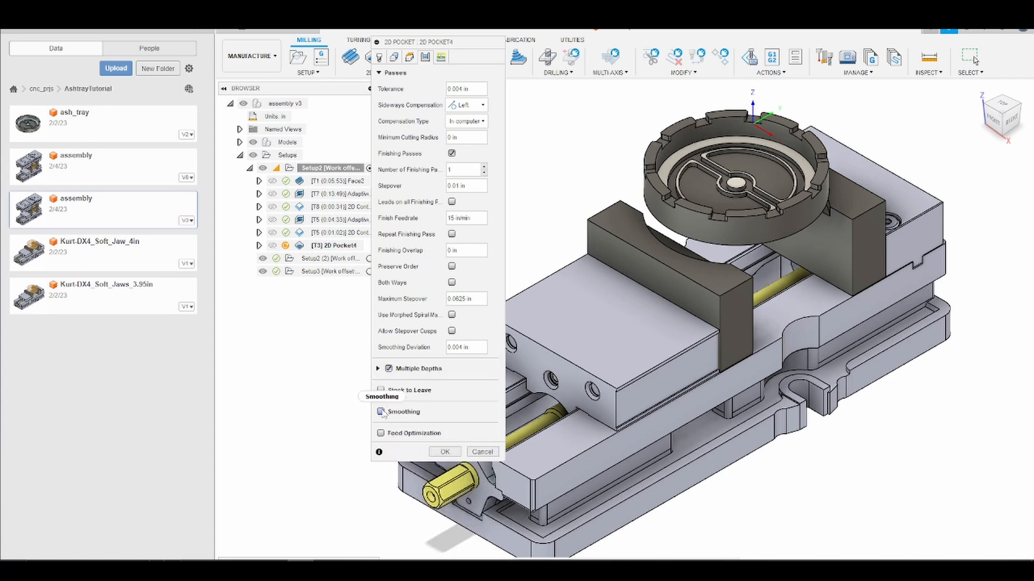
Enable smoothing and feed optimization, and generate the 2D pocket toolpath with the default linking settings.
click(382, 413)
click(381, 449)
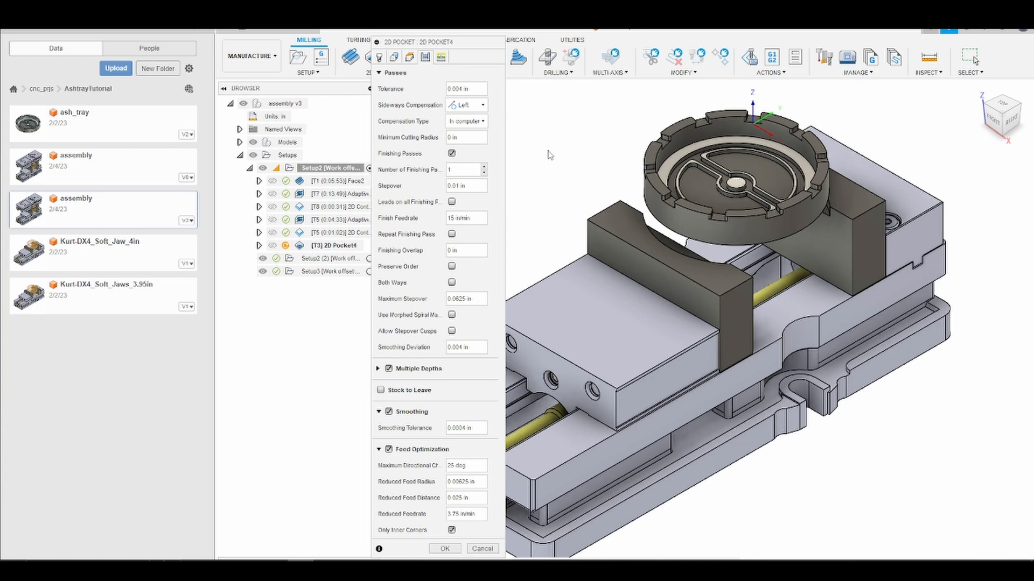
click(441, 59)
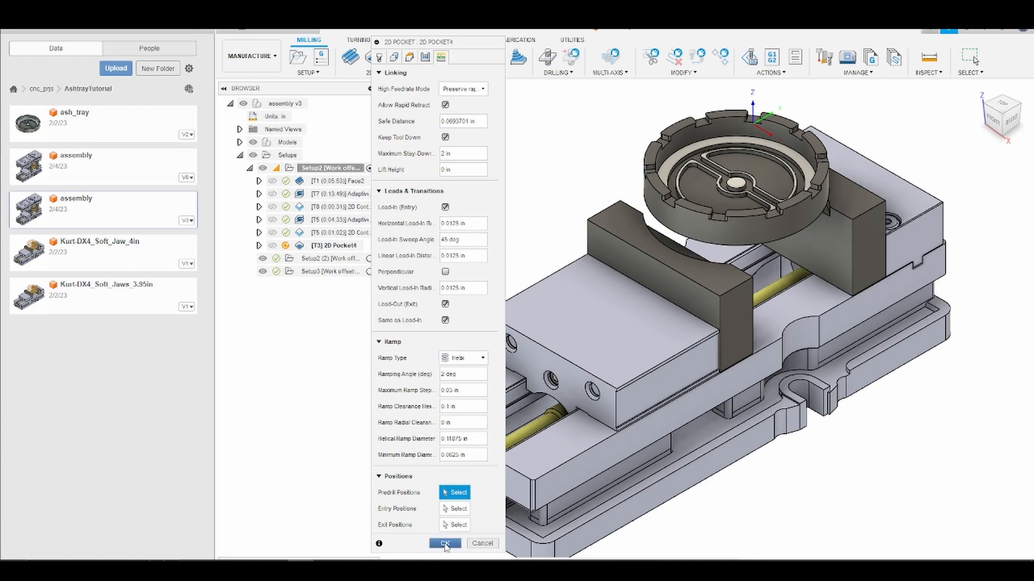
click(446, 544)
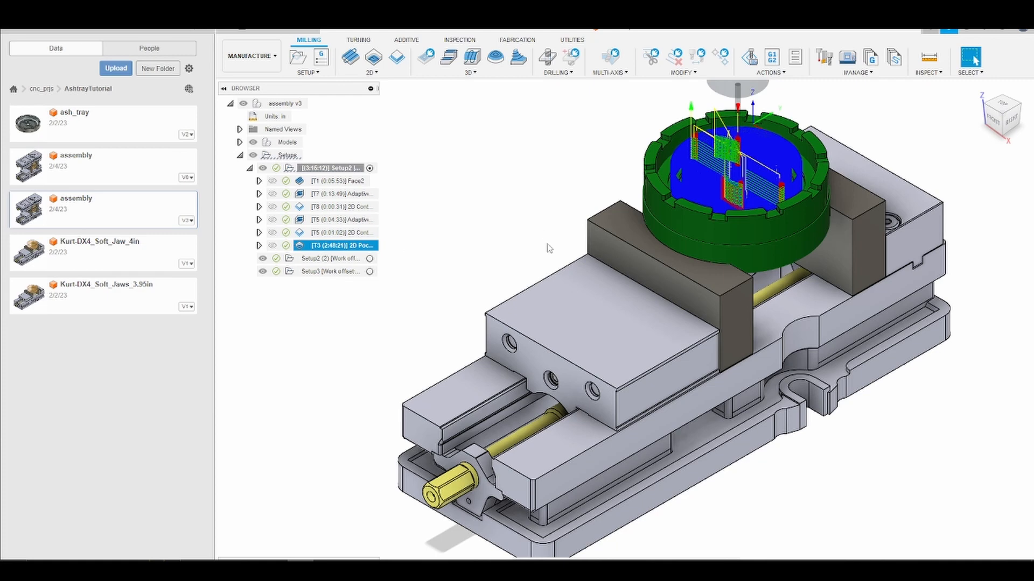
Examine the T5 2D contour operation's toolpath and the stock remaining in the ashtray's floor recesses.
click(777, 58)
click(369, 235)
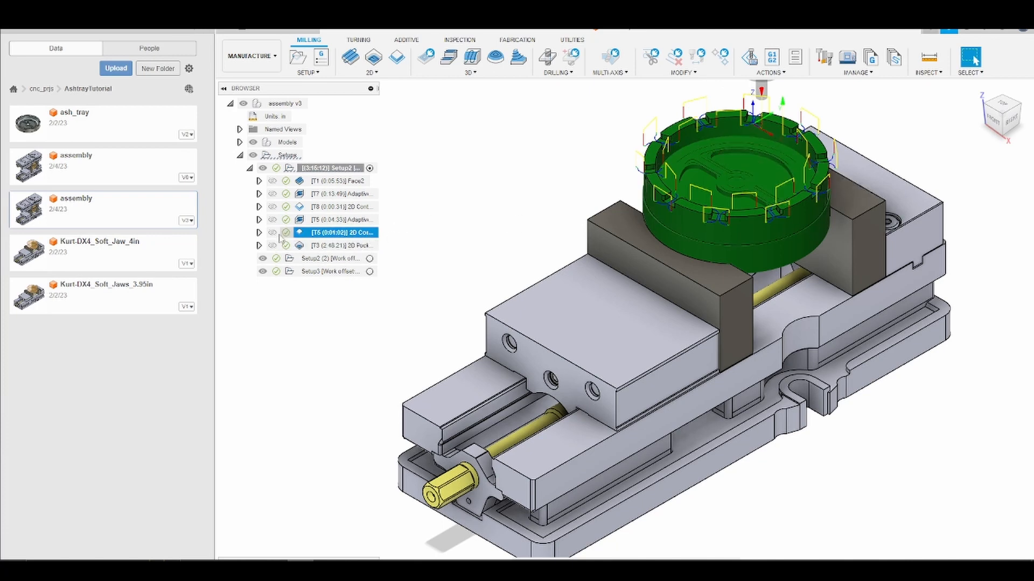
scroll(774, 195, up, 5)
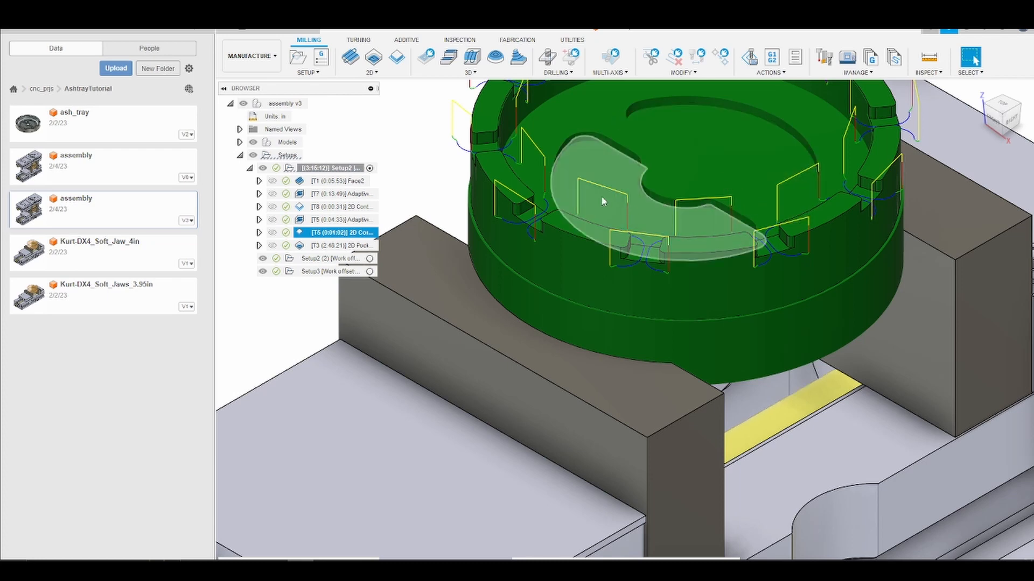
scroll(617, 200, down, 3)
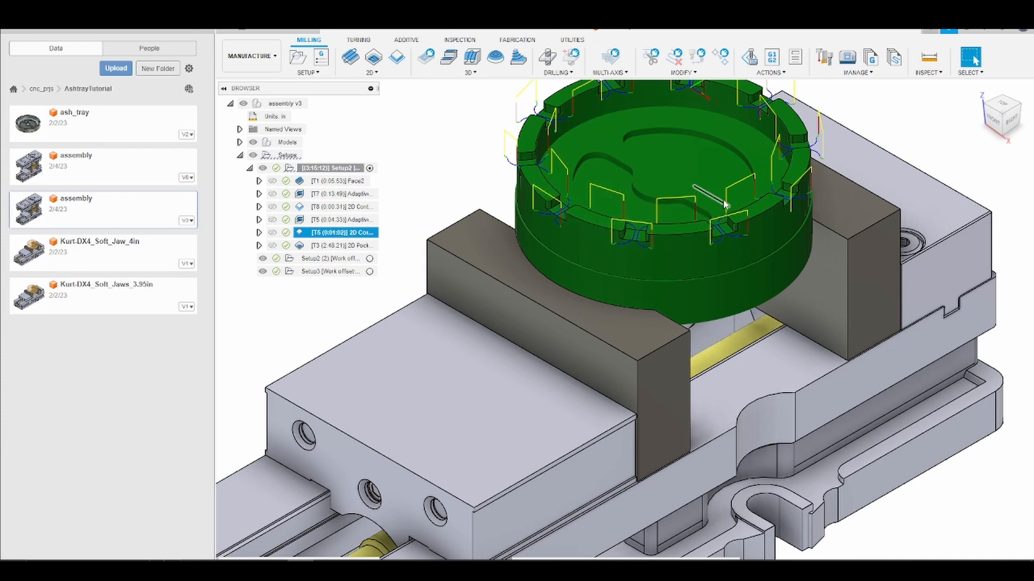
Duplicate the T3 2D pocket operation within the active setup.
click(369, 246)
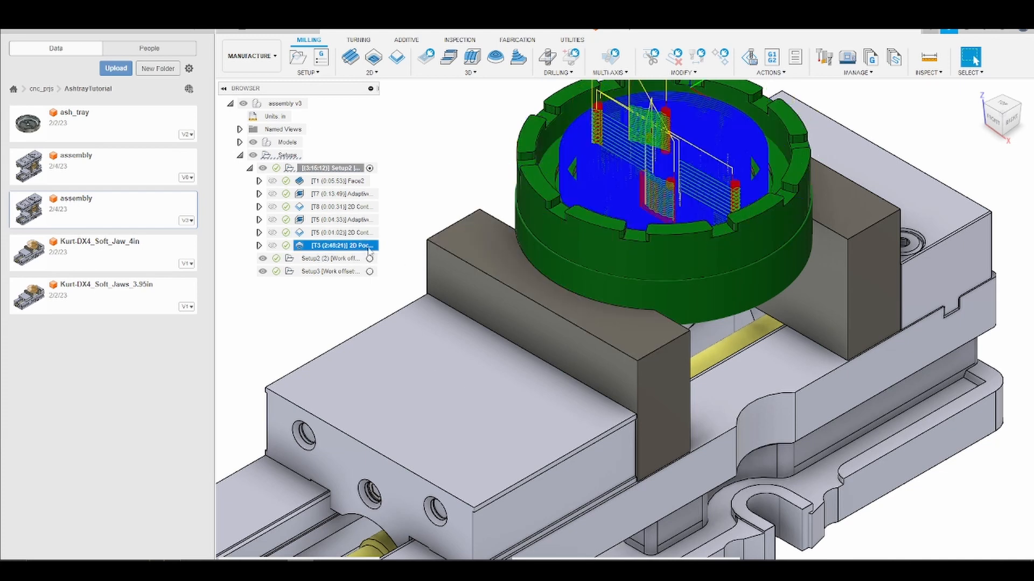
right_click(369, 247)
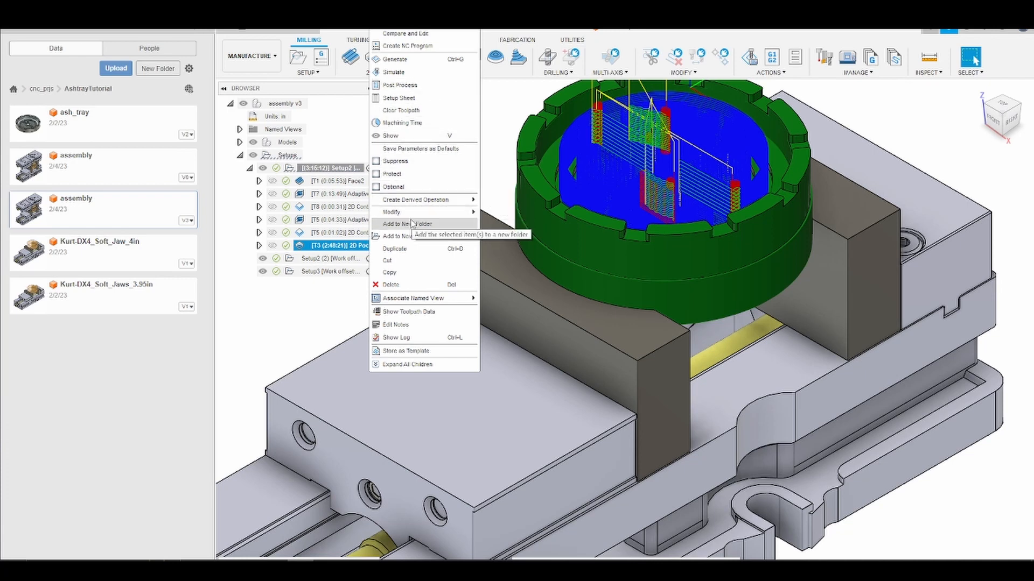
click(425, 248)
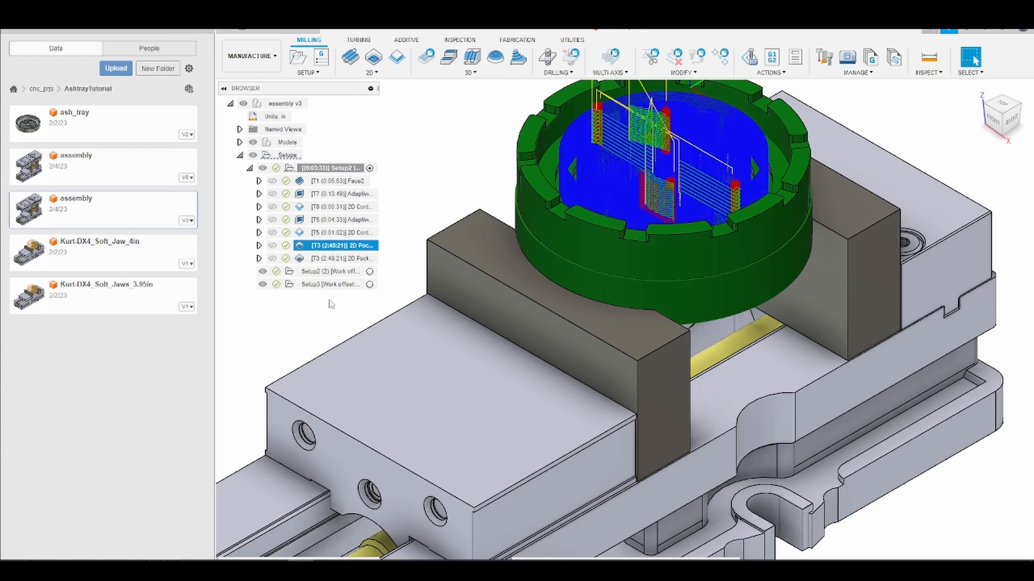
Replace the original T3 2D pocket's geometry with only the two half-moon recess floors in the ashtray.
double_click(360, 246)
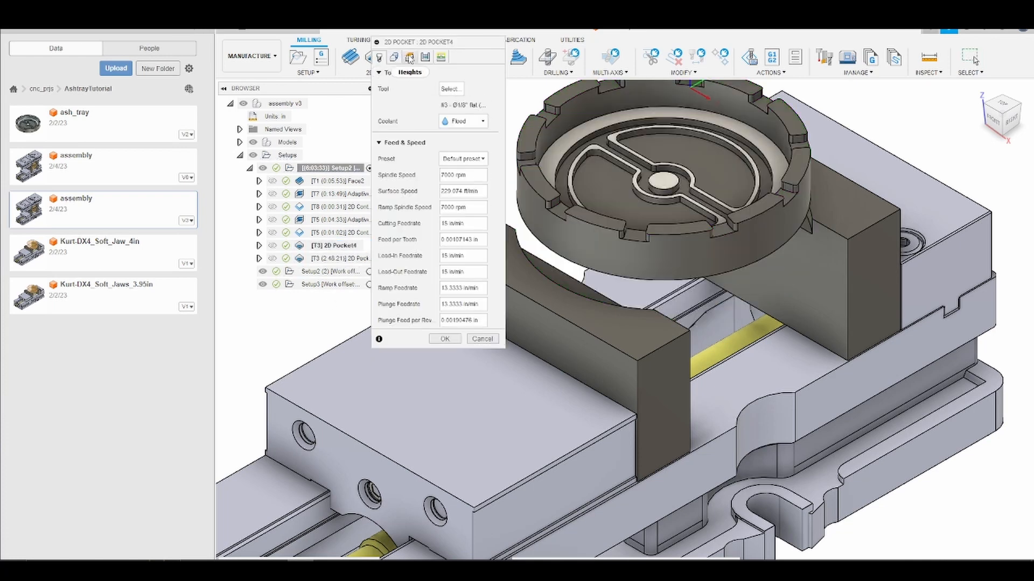
click(394, 57)
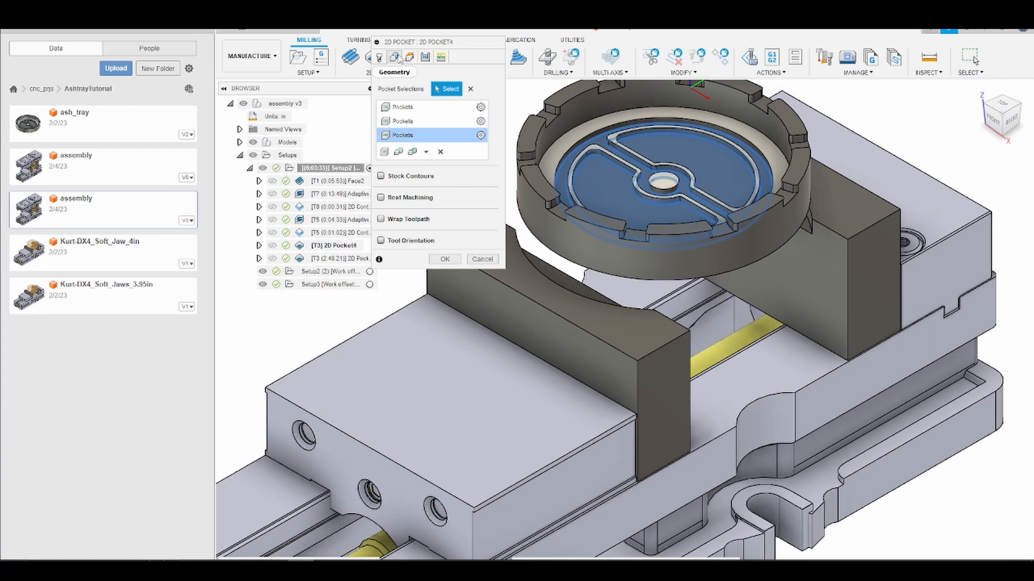
click(470, 89)
scroll(689, 136, up, 3)
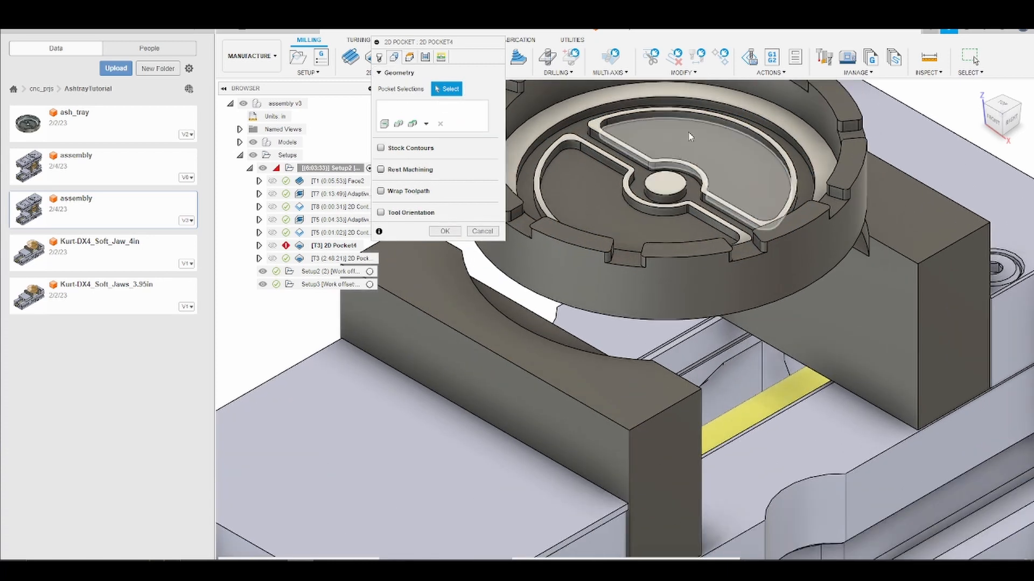
click(690, 137)
click(587, 199)
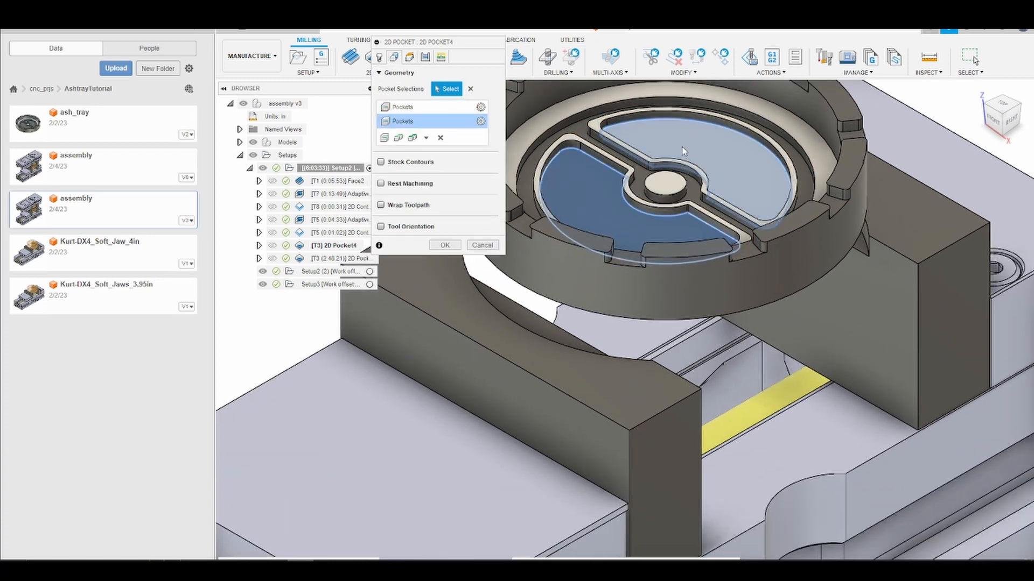
Set the pocket's top height from a selection, using the floor face of the rear half-moon recess.
click(409, 57)
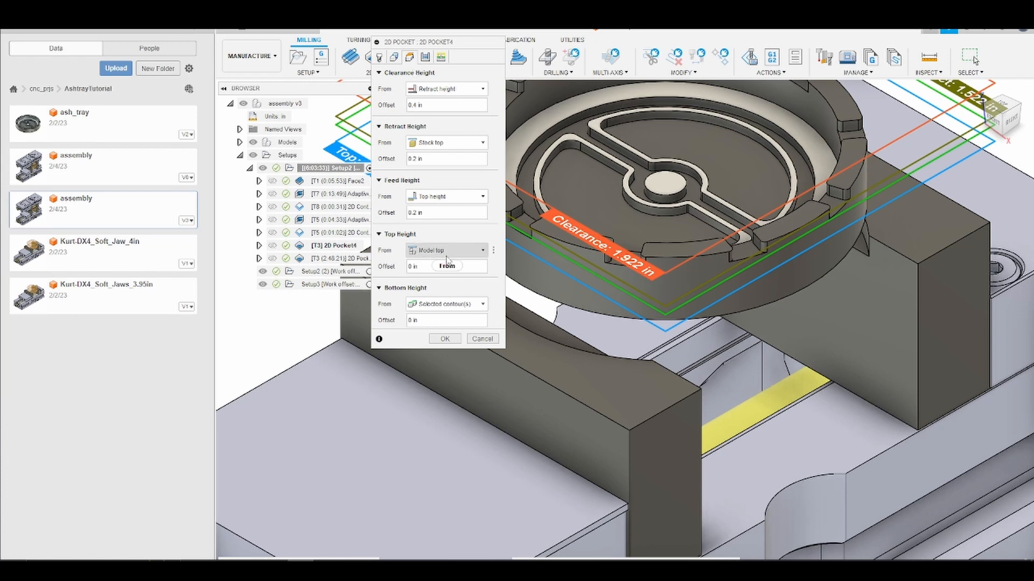
click(464, 251)
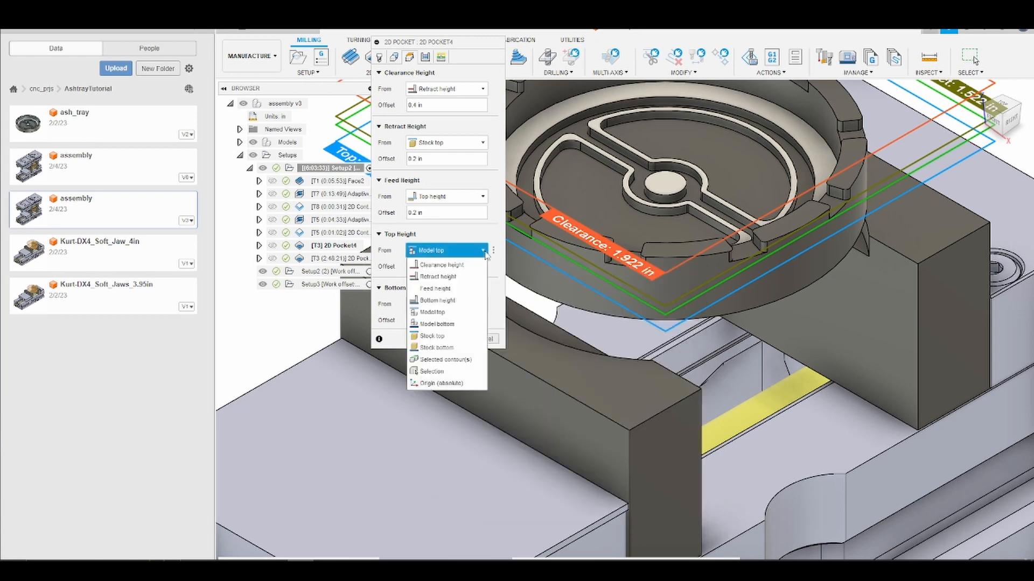
click(441, 371)
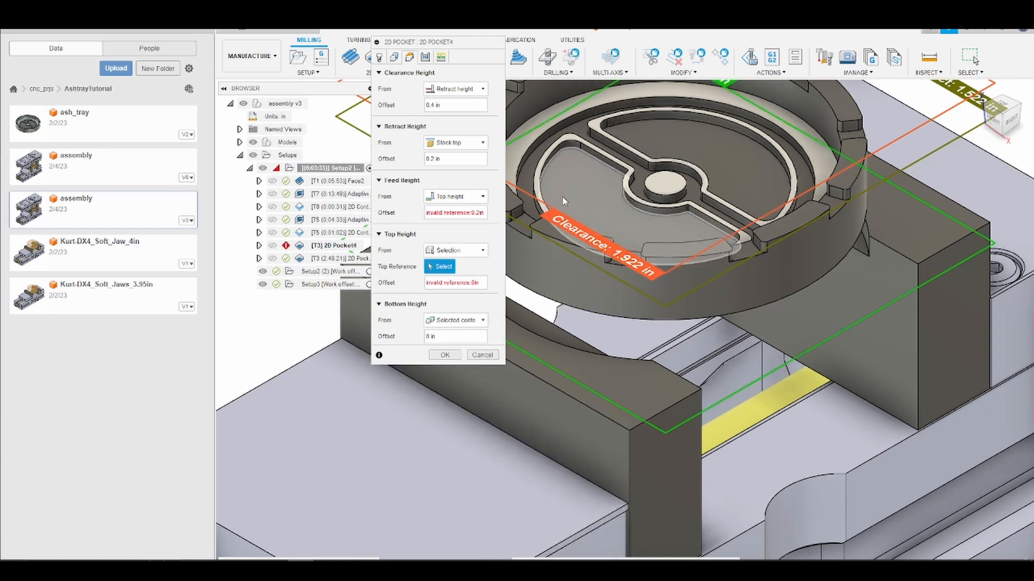
click(690, 145)
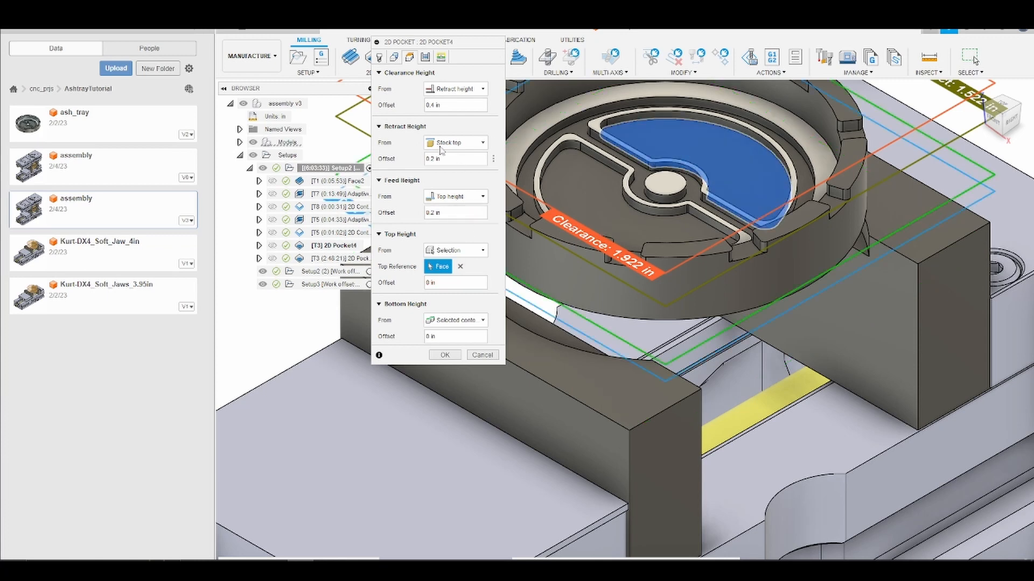
Lower the ramp clearance height in the linking settings and regenerate the half-moon pocket toolpath.
click(441, 57)
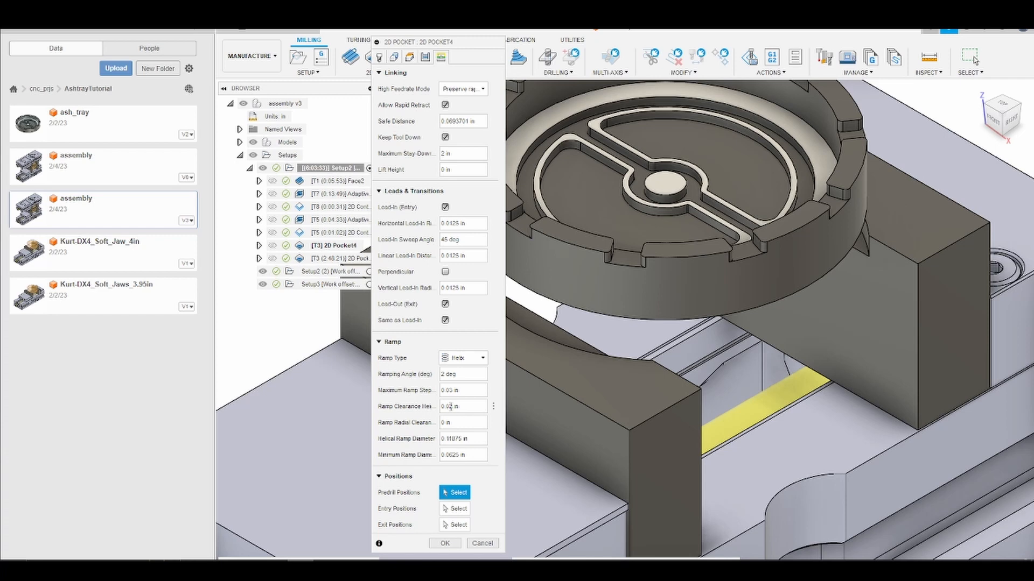
click(438, 541)
click(438, 545)
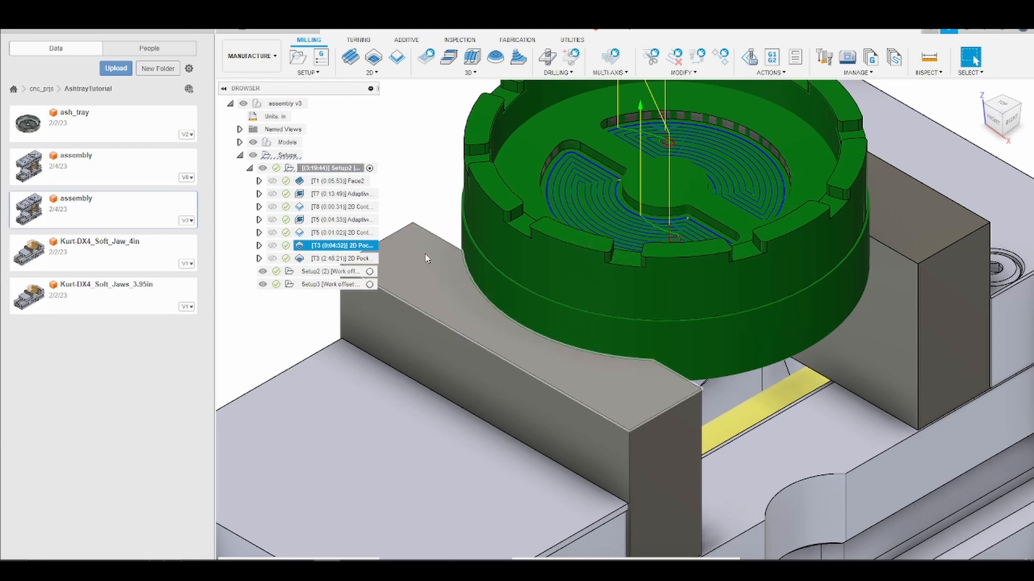
Replace the duplicated 2D pocket's geometry with the channel floor that surrounds the raised ribs and centre boss.
double_click(357, 262)
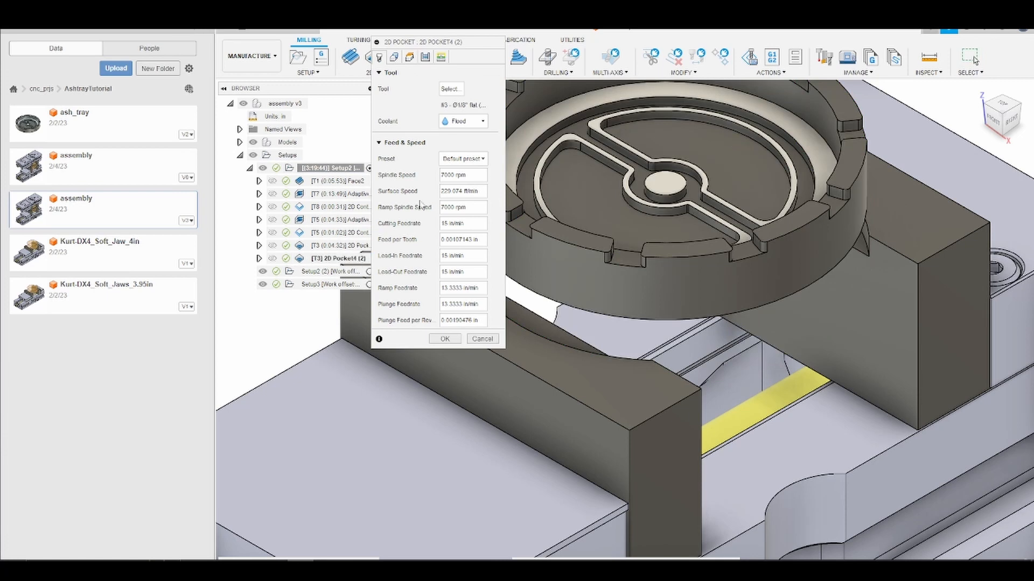
click(394, 58)
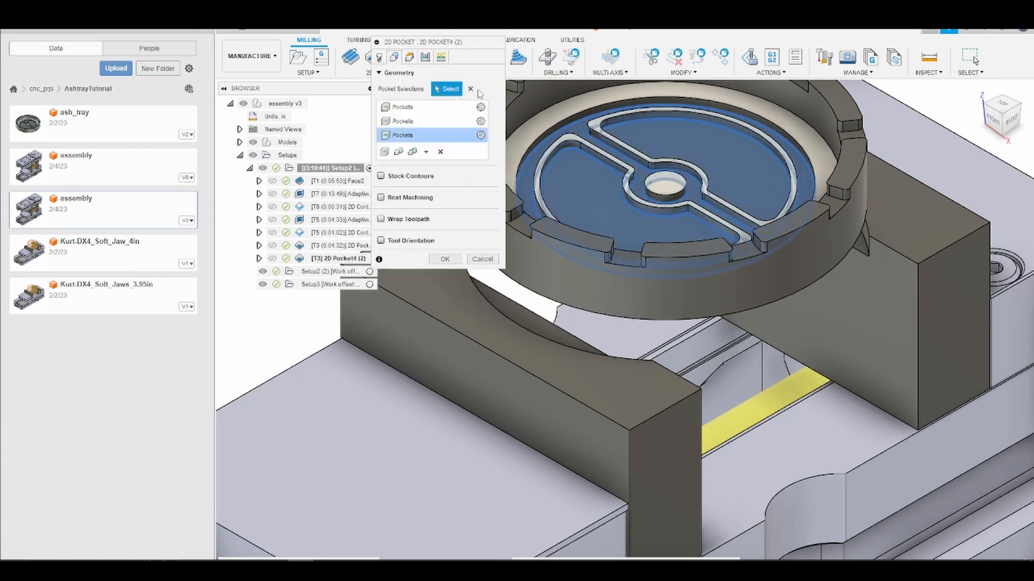
scroll(603, 129, up, 2)
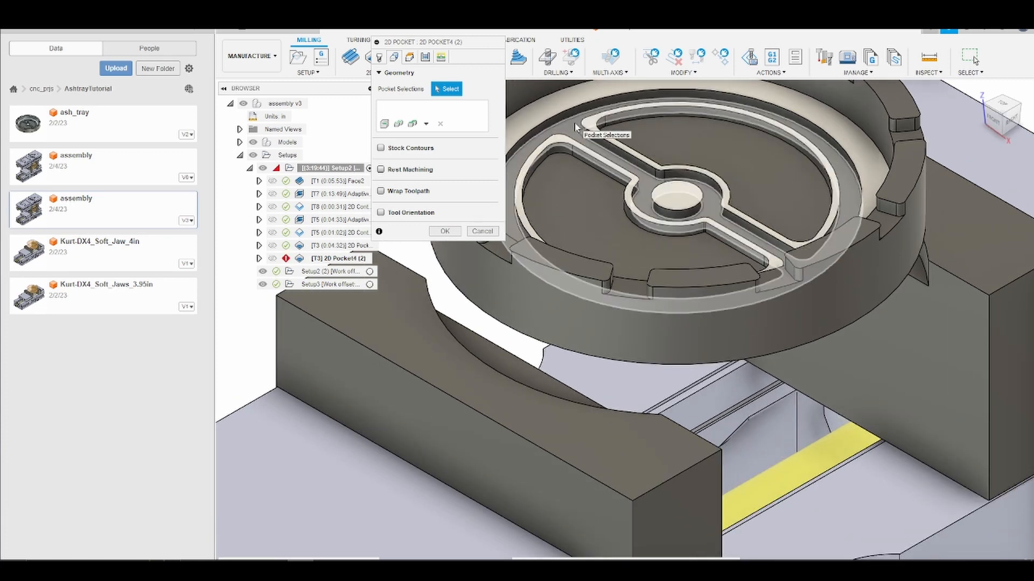
click(574, 121)
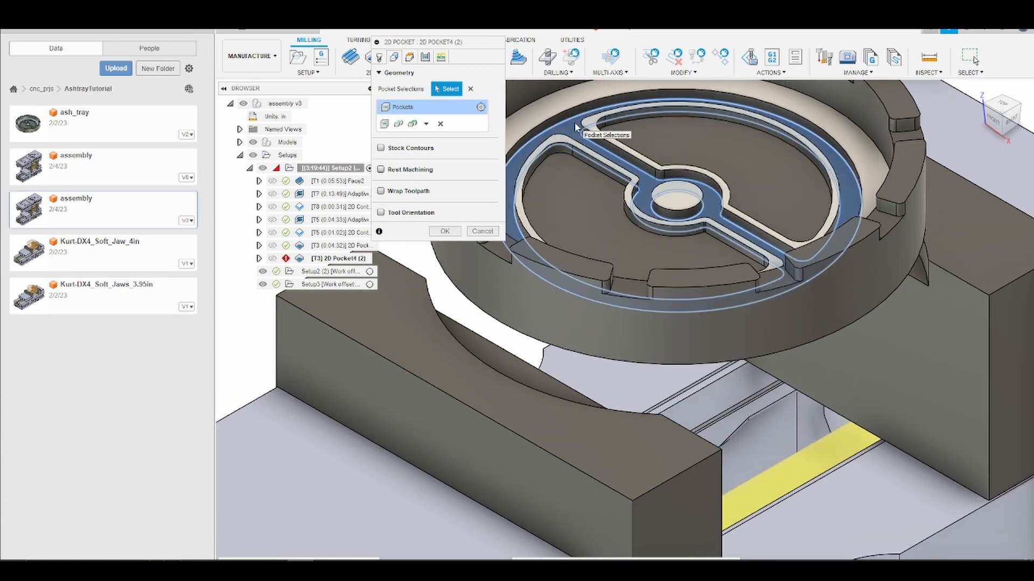
Set the duplicated pocket's top height from a selection, using the ring-shaped ledge face inside the ashtray.
click(410, 57)
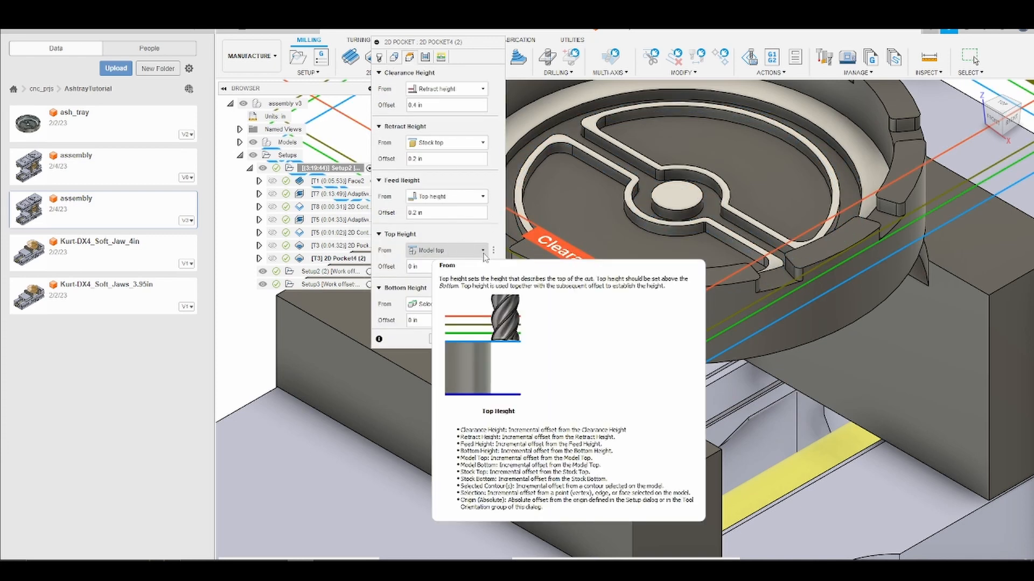
click(483, 252)
click(474, 371)
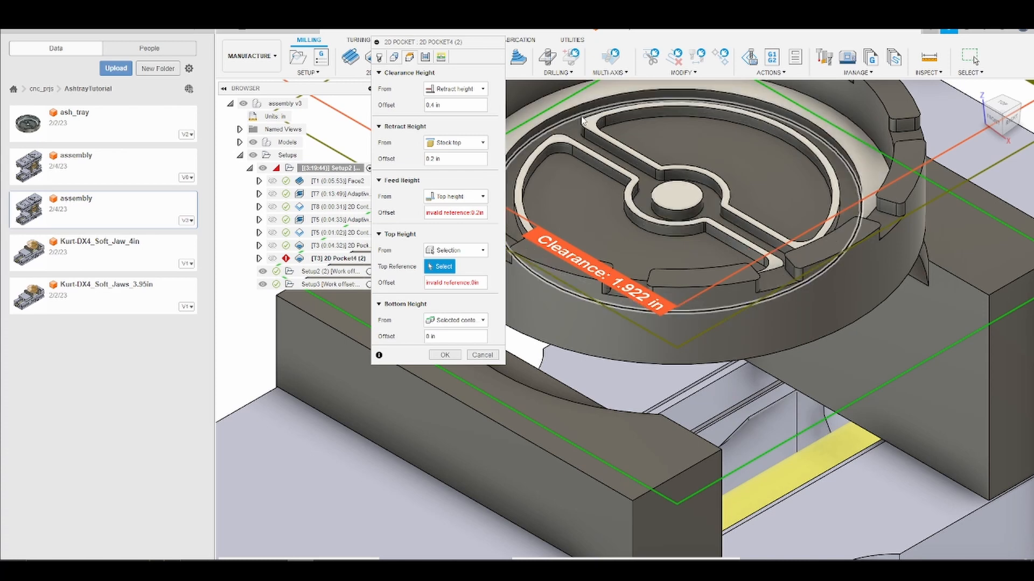
click(618, 89)
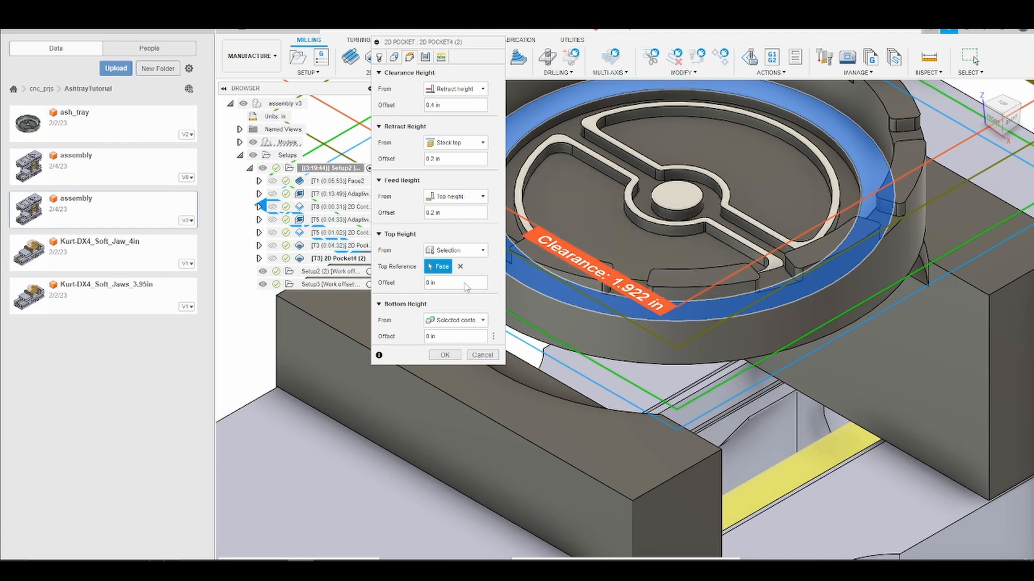
Adjust the duplicated pocket's ramp clearance height in the linking settings and regenerate its toolpath.
click(442, 57)
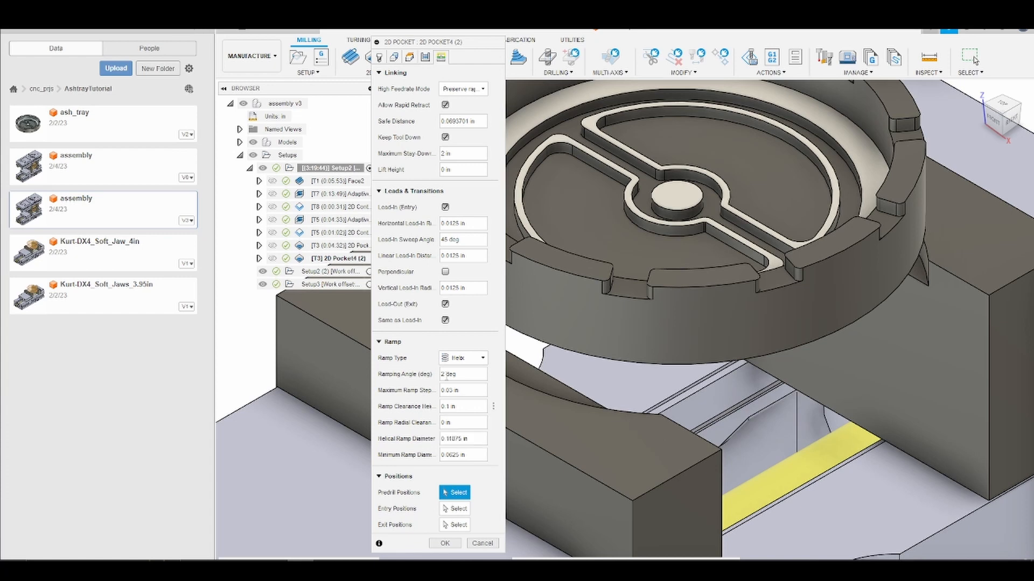
click(447, 407)
click(444, 544)
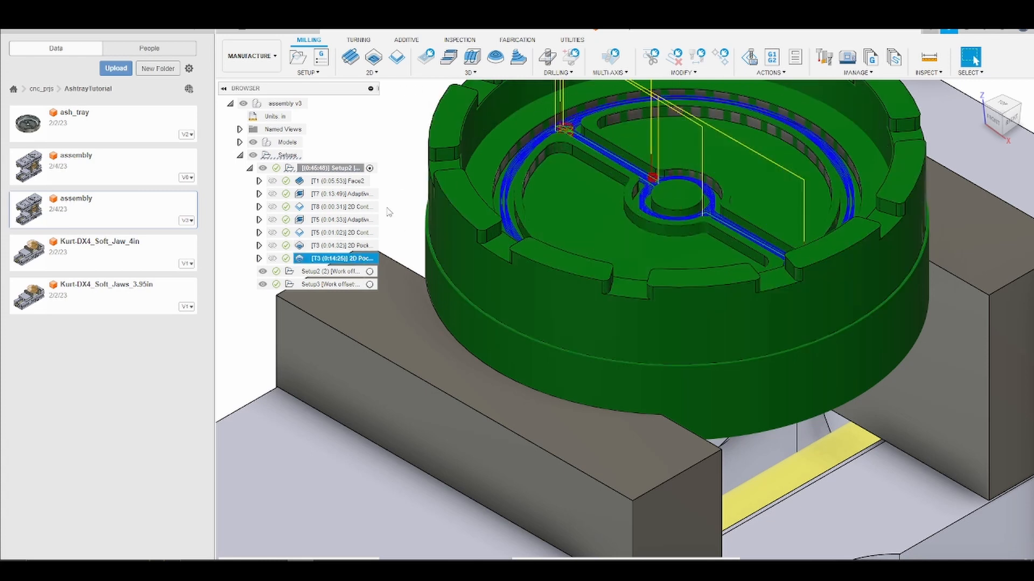
Simulate the half-moon 2D pocket operation, speeding up playback to check the cuts, and exit the simulation.
click(353, 246)
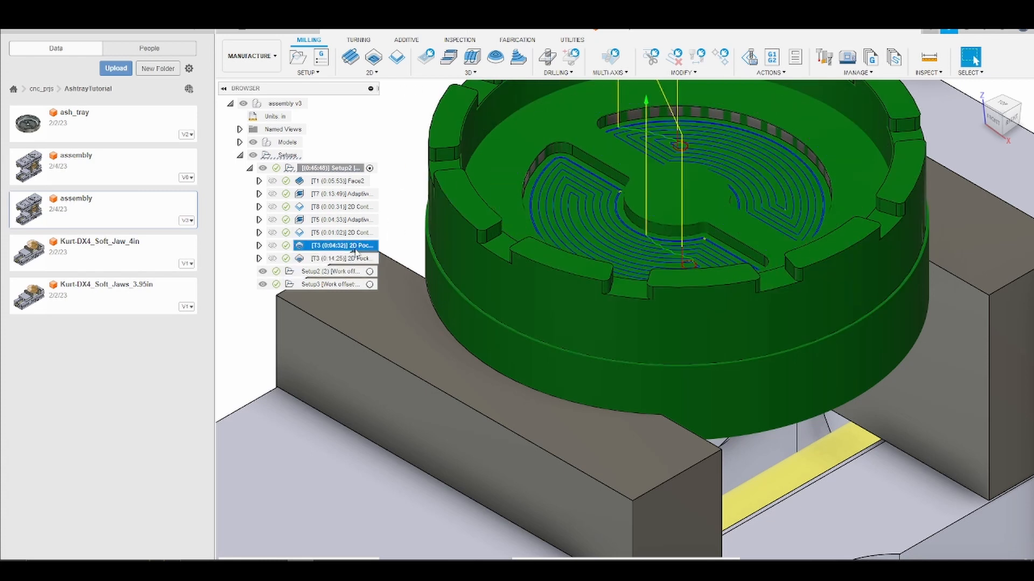
right_click(354, 251)
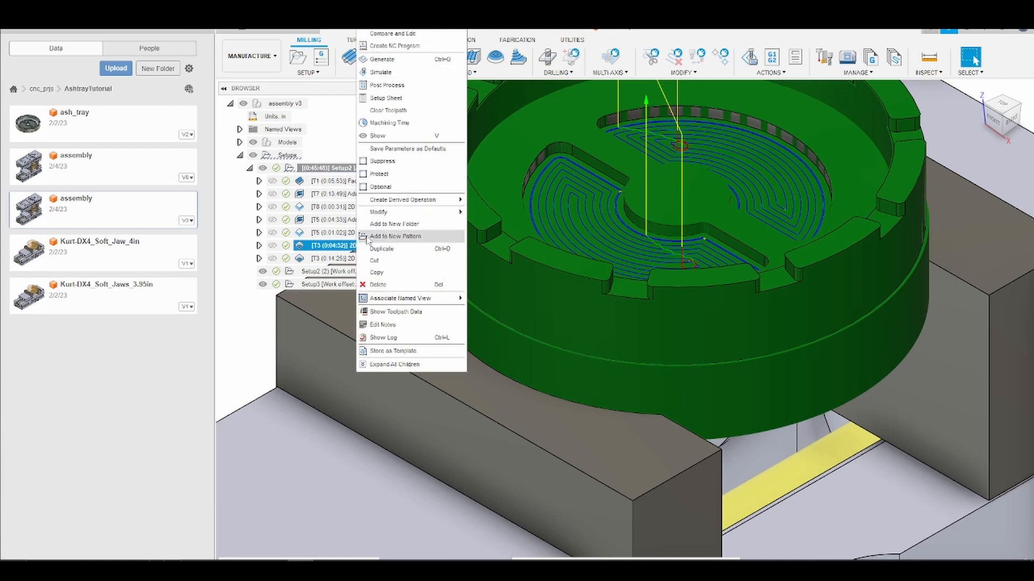
click(400, 73)
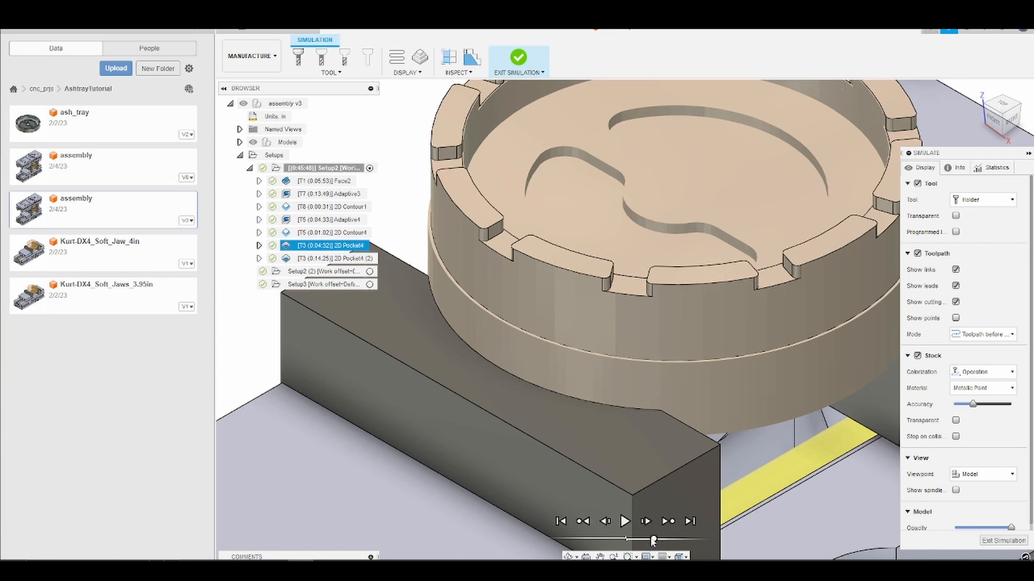
click(623, 525)
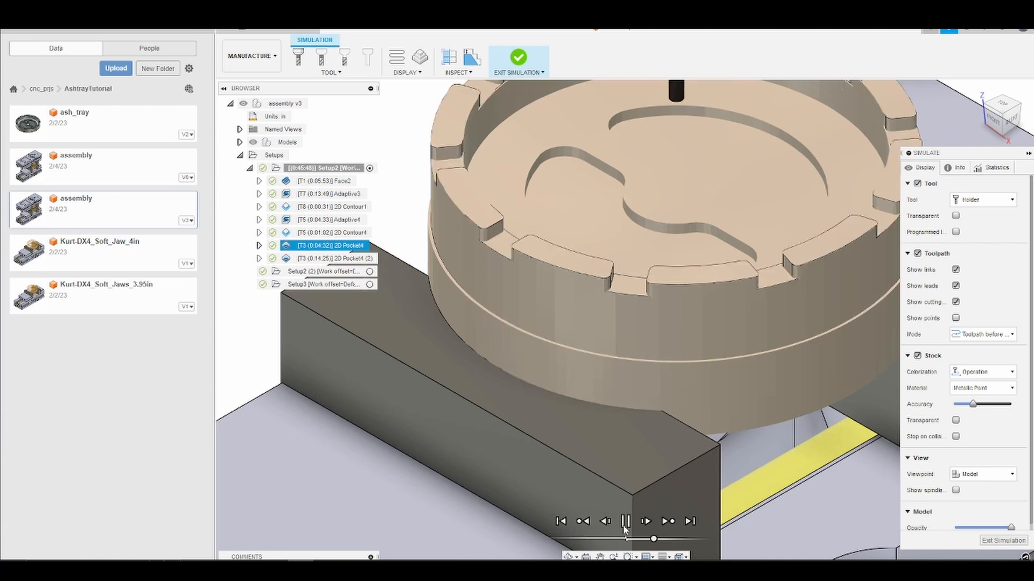
scroll(736, 247, up, 1)
scroll(736, 246, down, 1)
scroll(736, 246, up, 1)
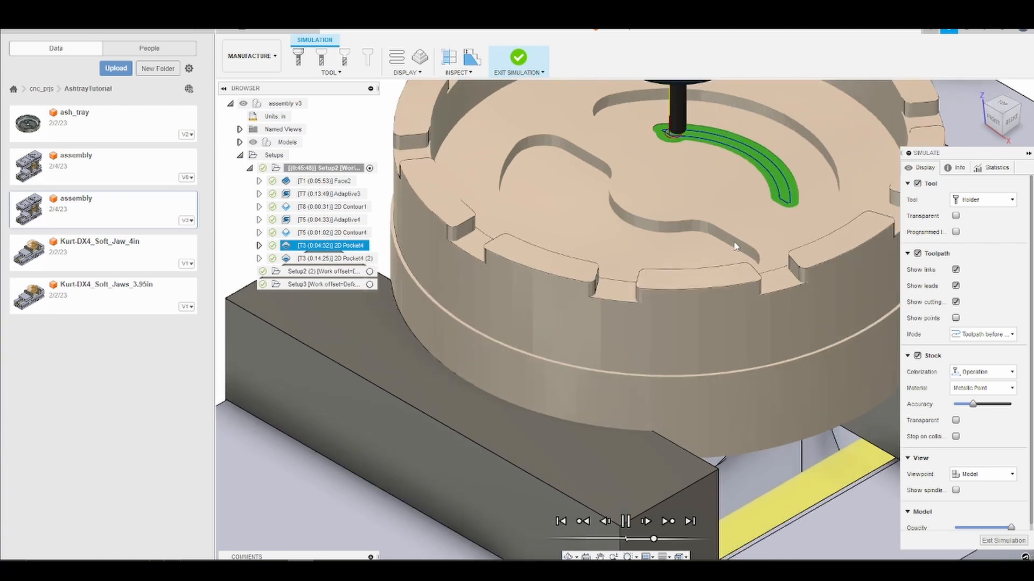
scroll(736, 246, down, 4)
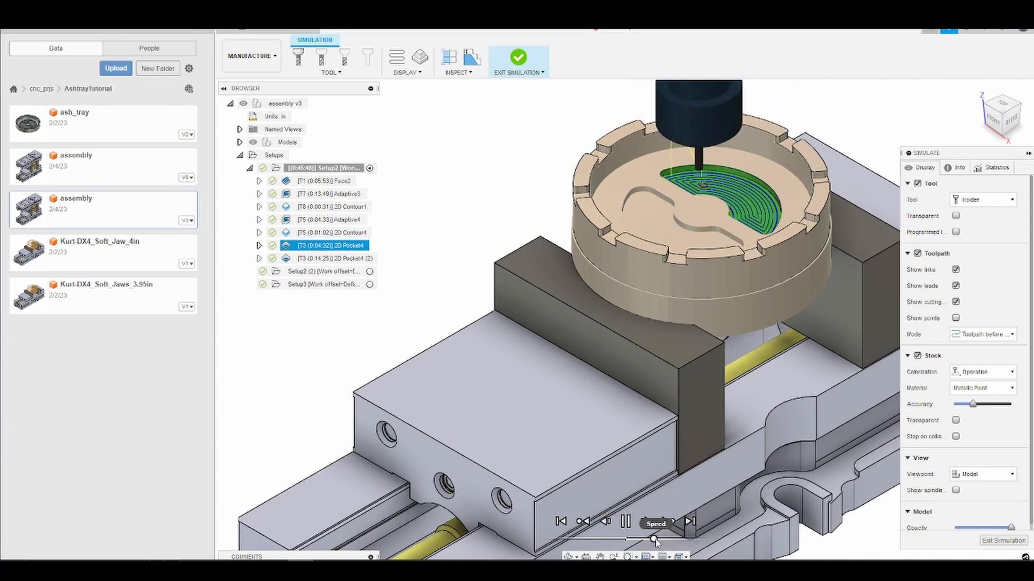
drag(655, 539, 663, 540)
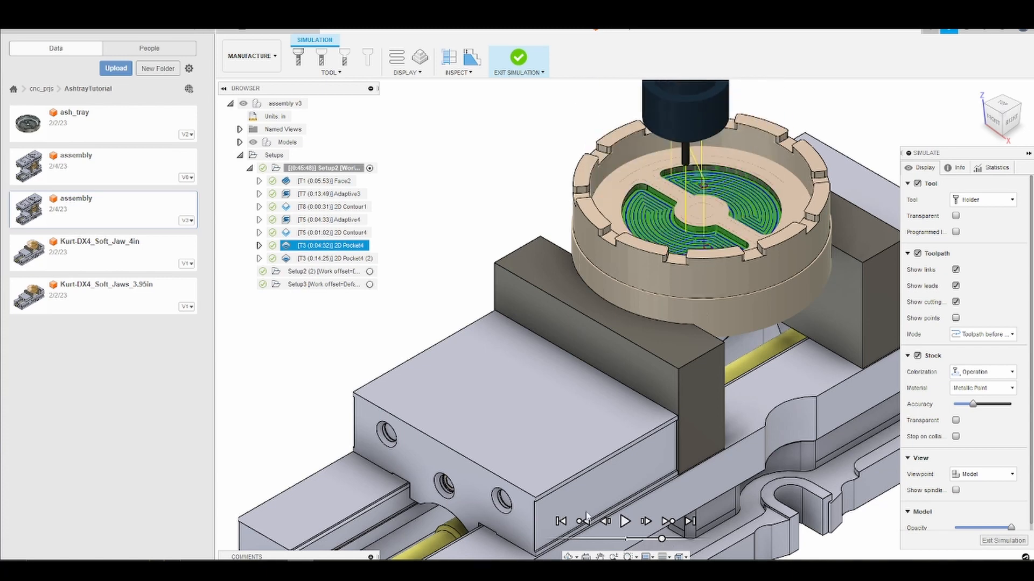
click(991, 541)
Simulate the duplicated 2D pocket's channel cuts to the end, adjusting the playback speed, and exit the simulation.
right_click(351, 263)
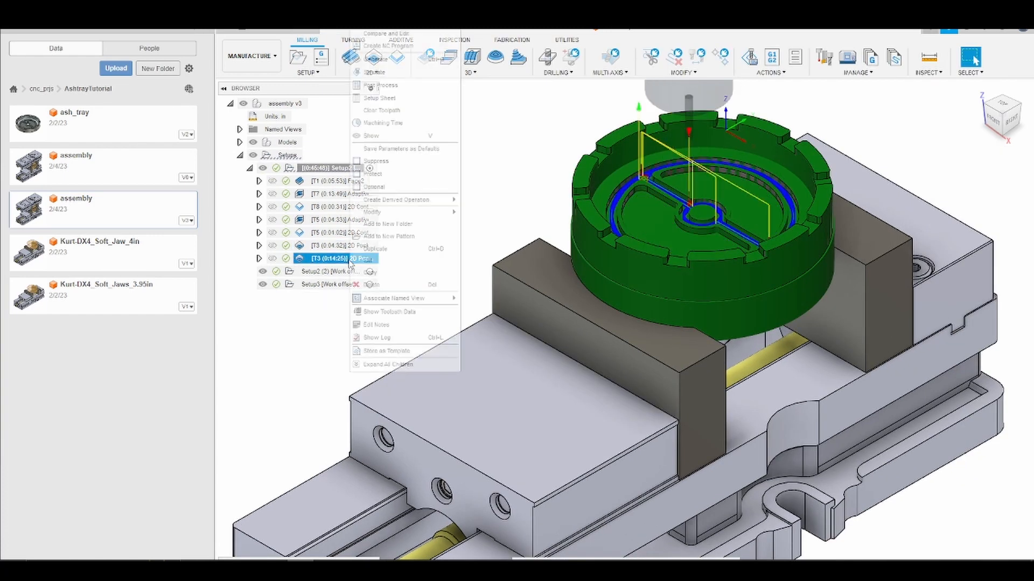
click(396, 78)
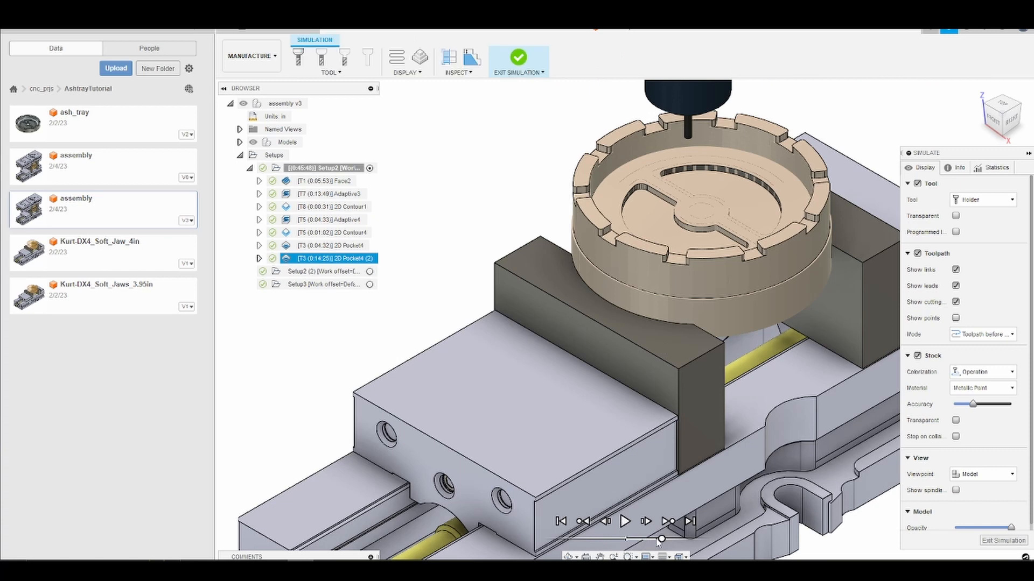
drag(663, 540, 658, 539)
click(627, 522)
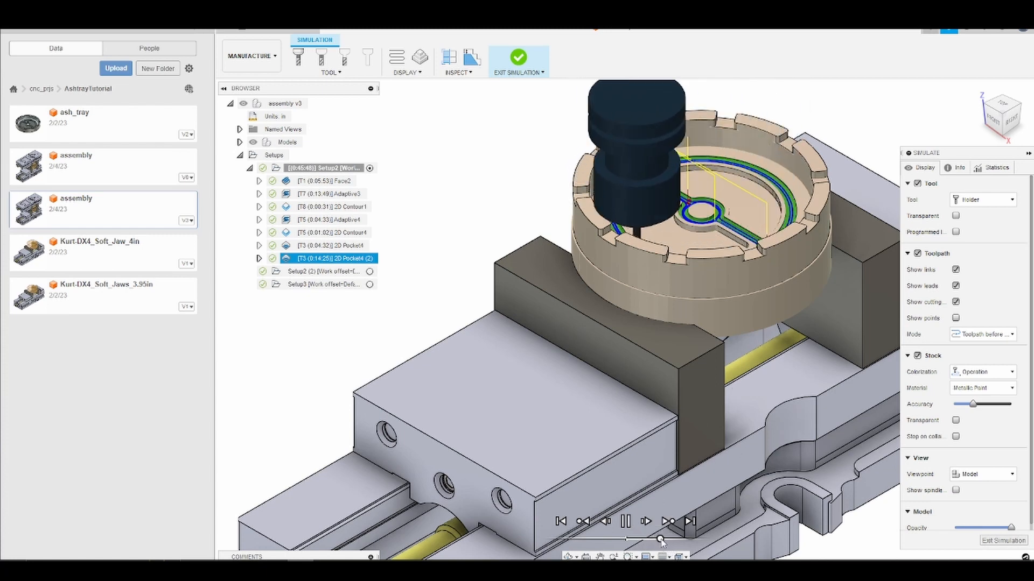
drag(666, 540, 672, 541)
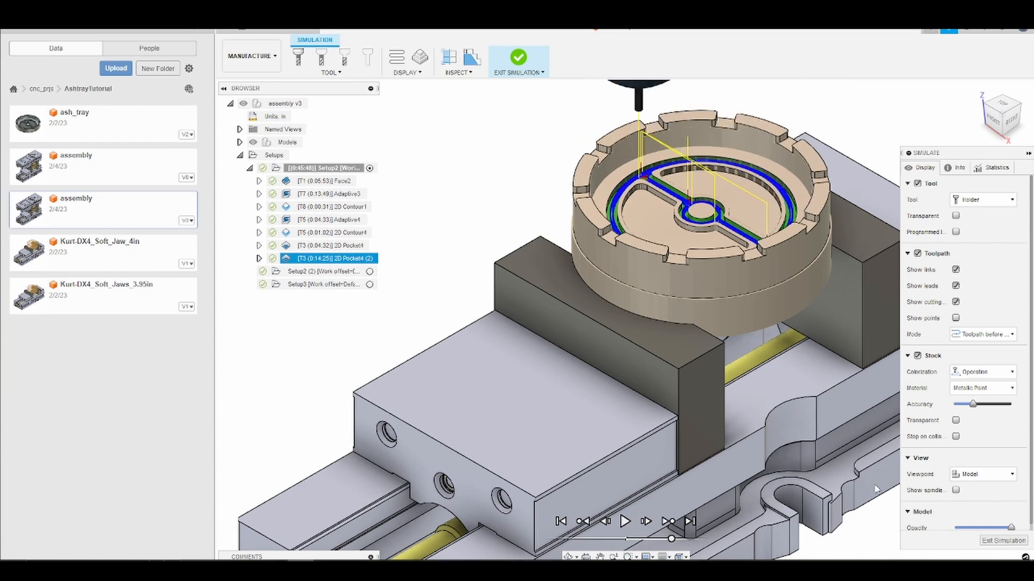
click(1003, 543)
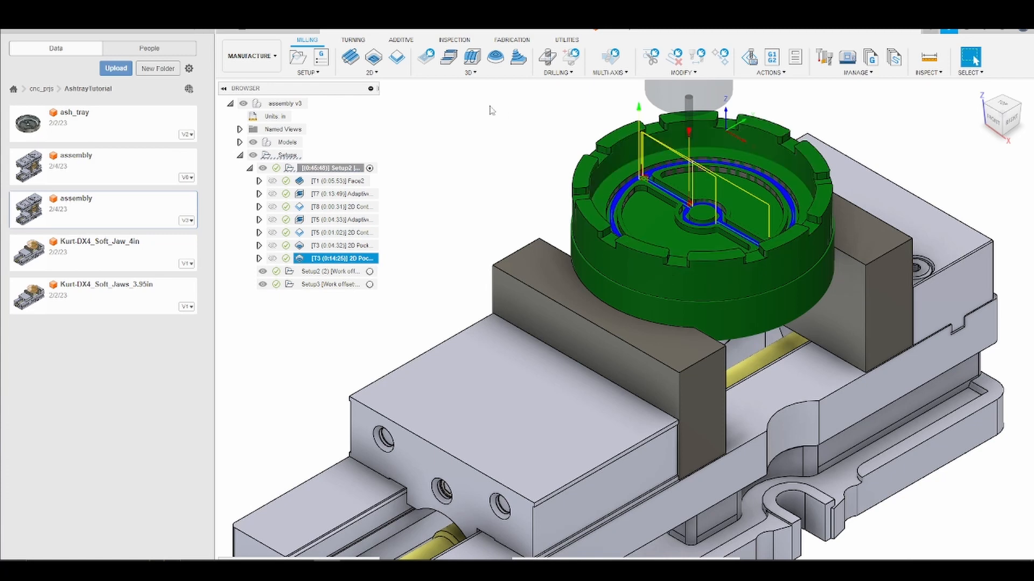
Start a 2D Chamfer operation and assign tool 10, the 1/4" 45° lemur chamfer, from the 770m+ library.
click(377, 72)
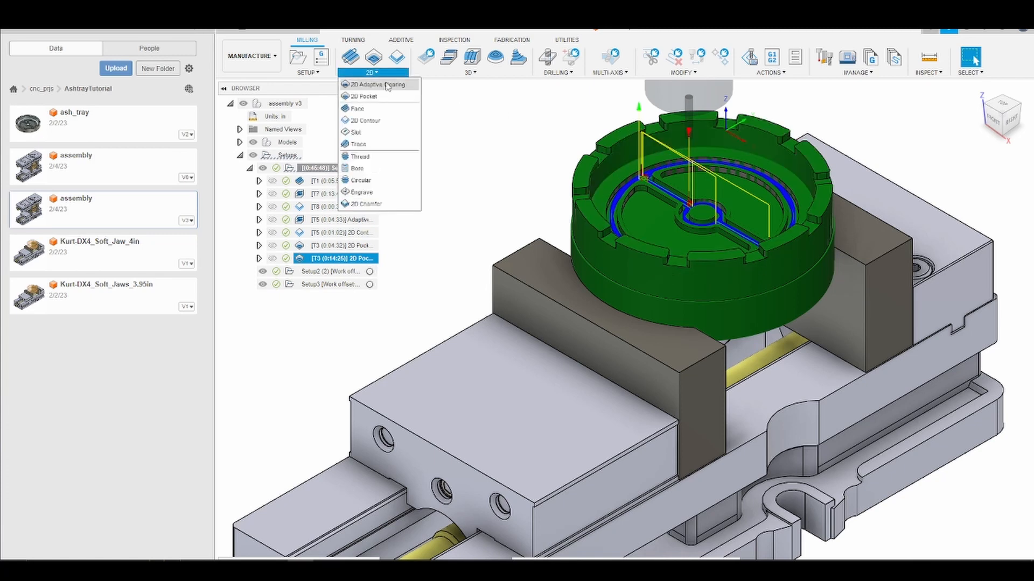
click(396, 205)
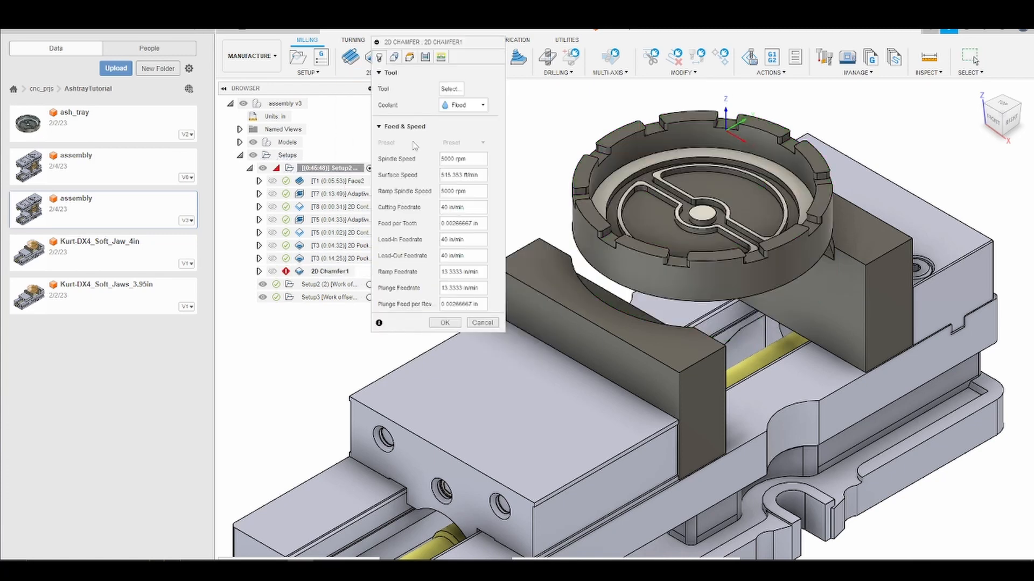
click(452, 88)
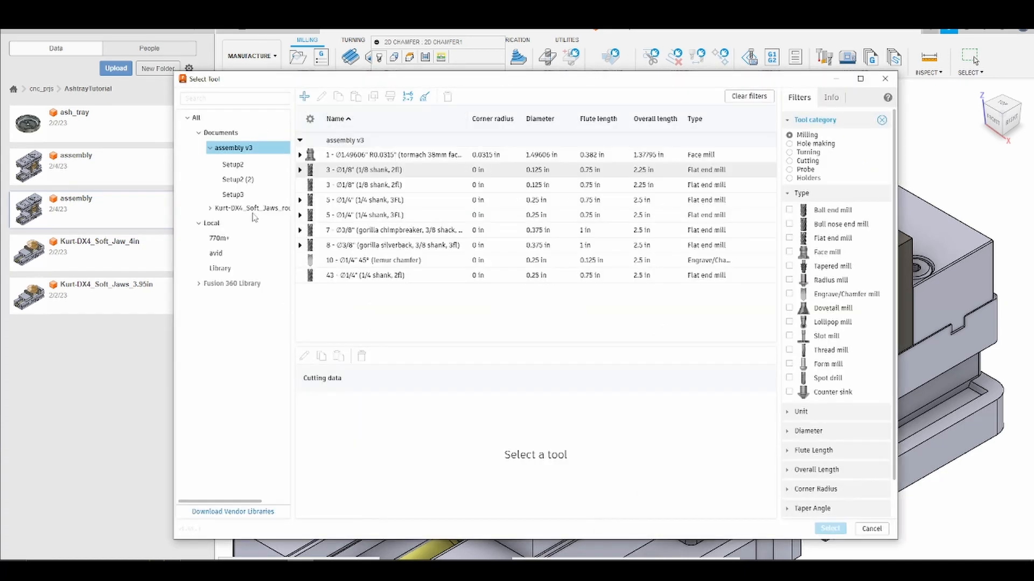
double_click(235, 239)
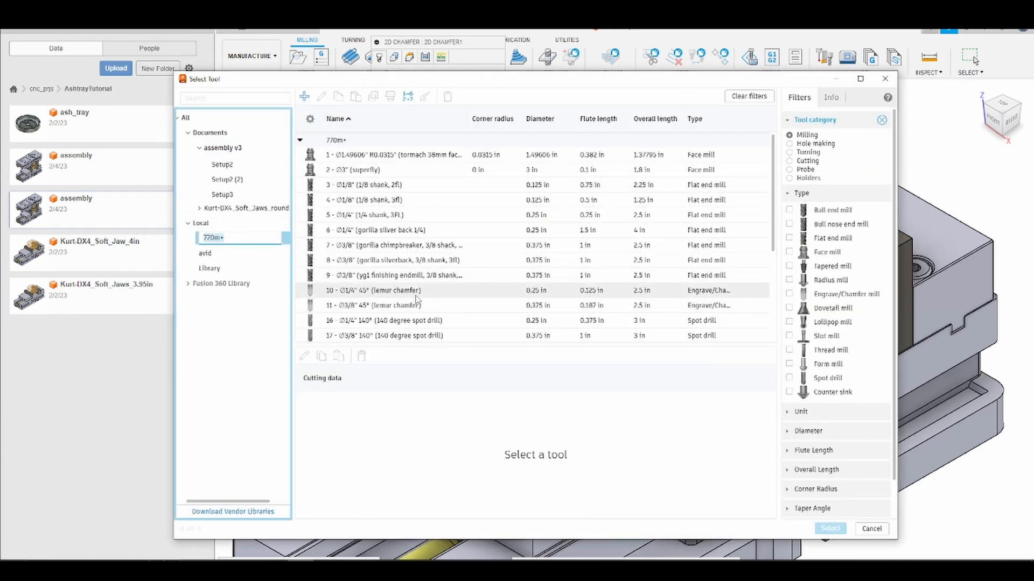
click(416, 293)
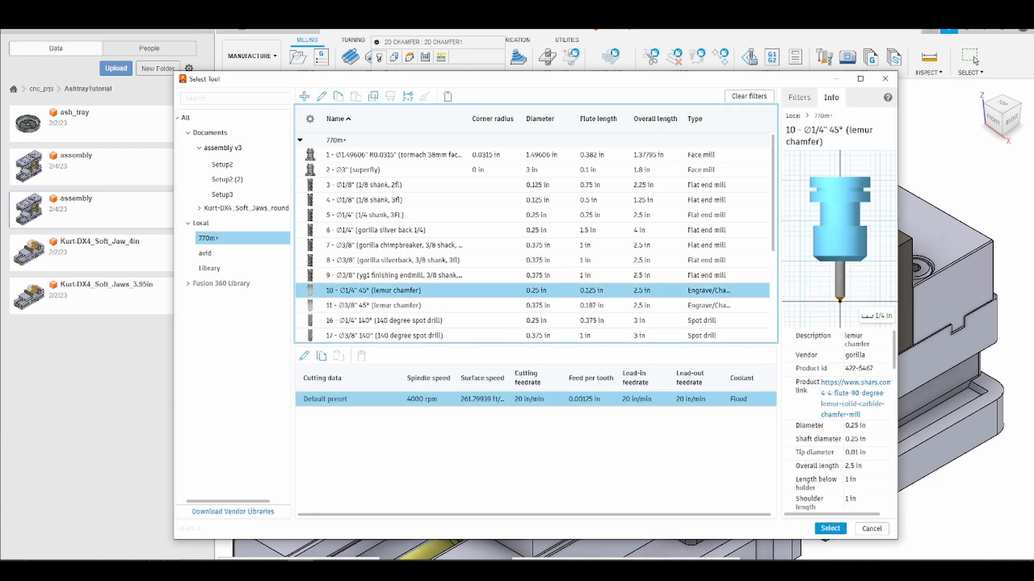
click(830, 528)
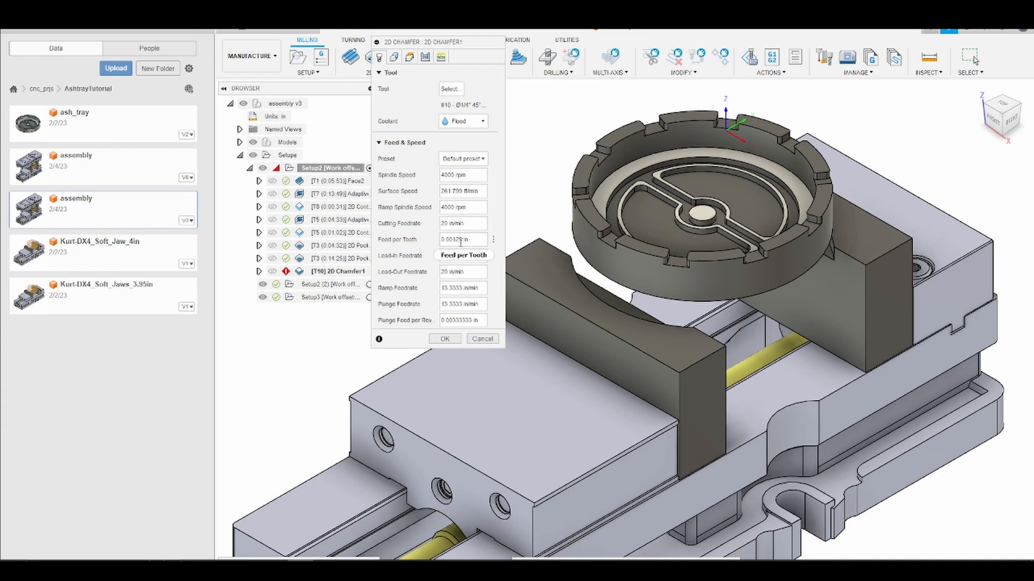
Select the top-face outlines of all ten raised rim segments of the ashtray as the chamfer contours.
click(394, 58)
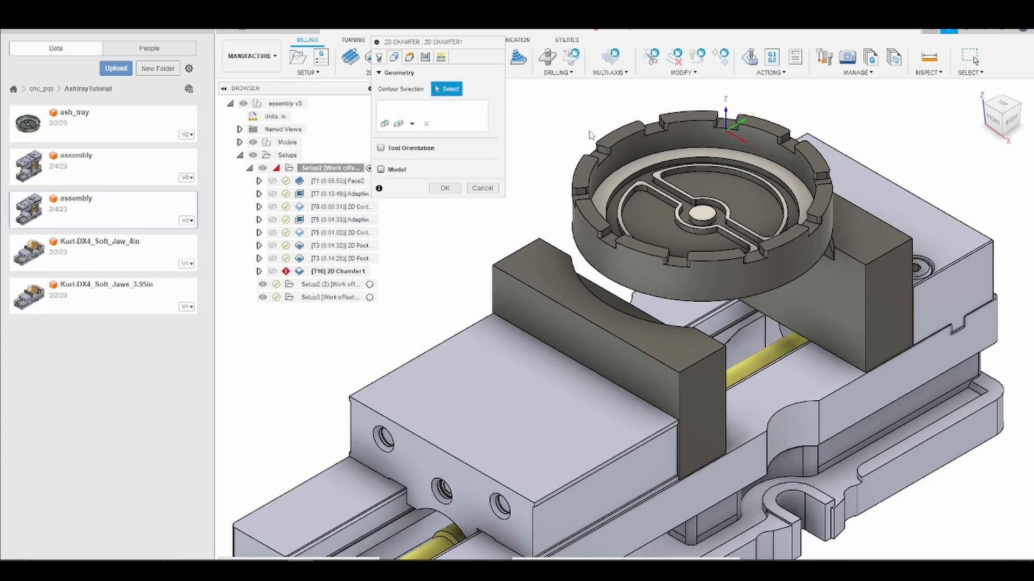
scroll(581, 221, up, 1)
click(580, 221)
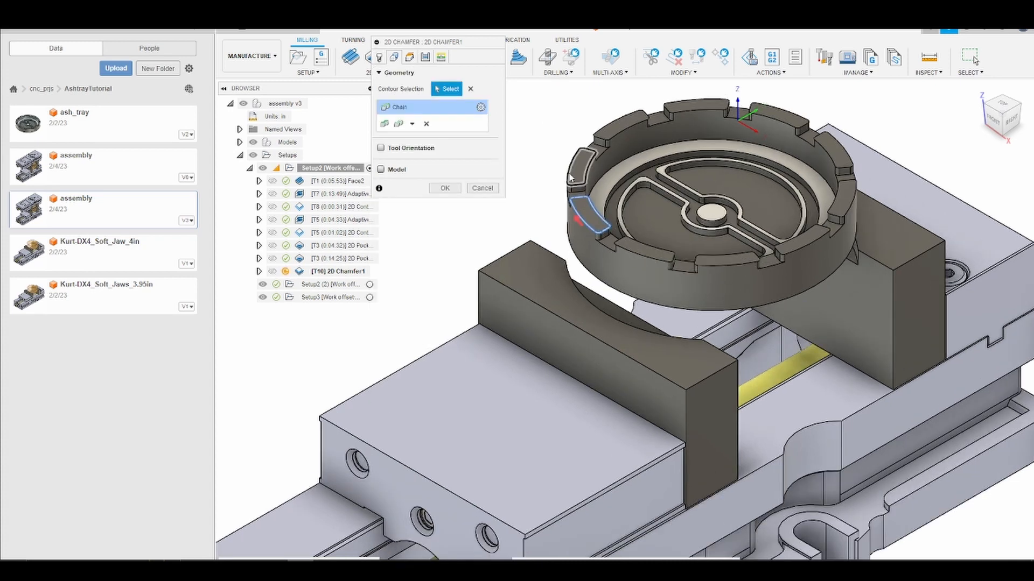
click(571, 178)
click(609, 128)
click(696, 107)
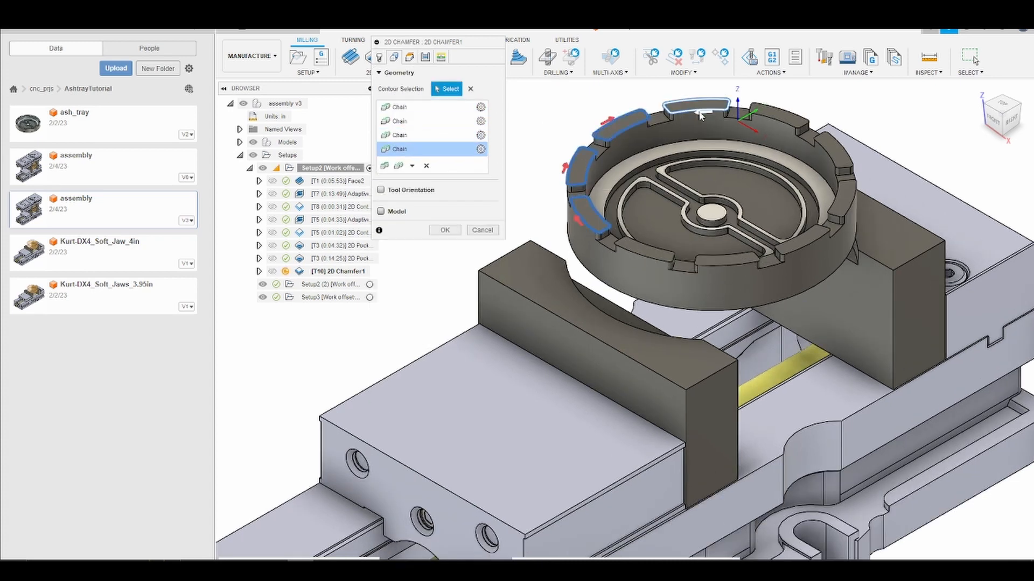
click(770, 119)
click(832, 154)
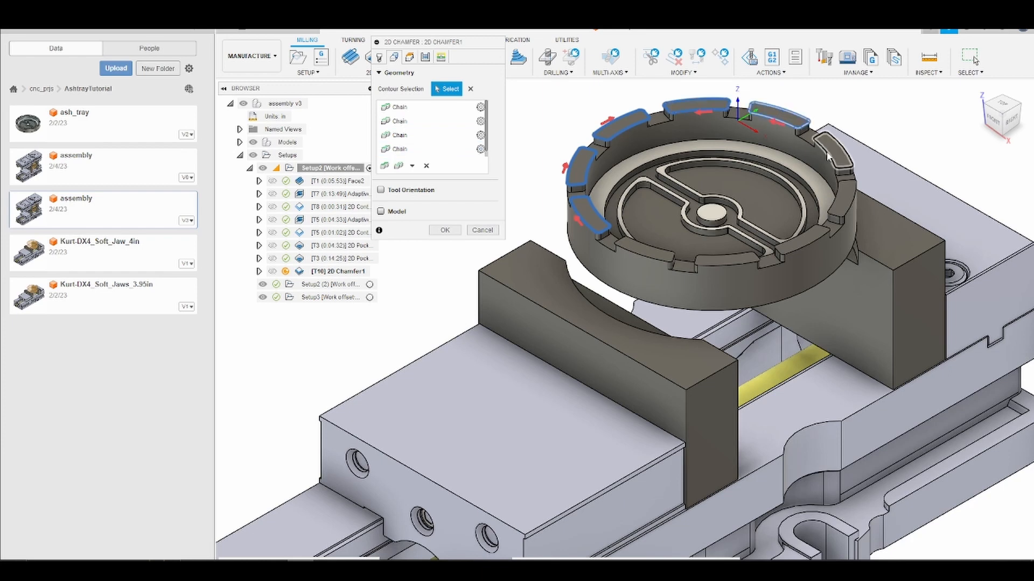
click(843, 198)
click(801, 238)
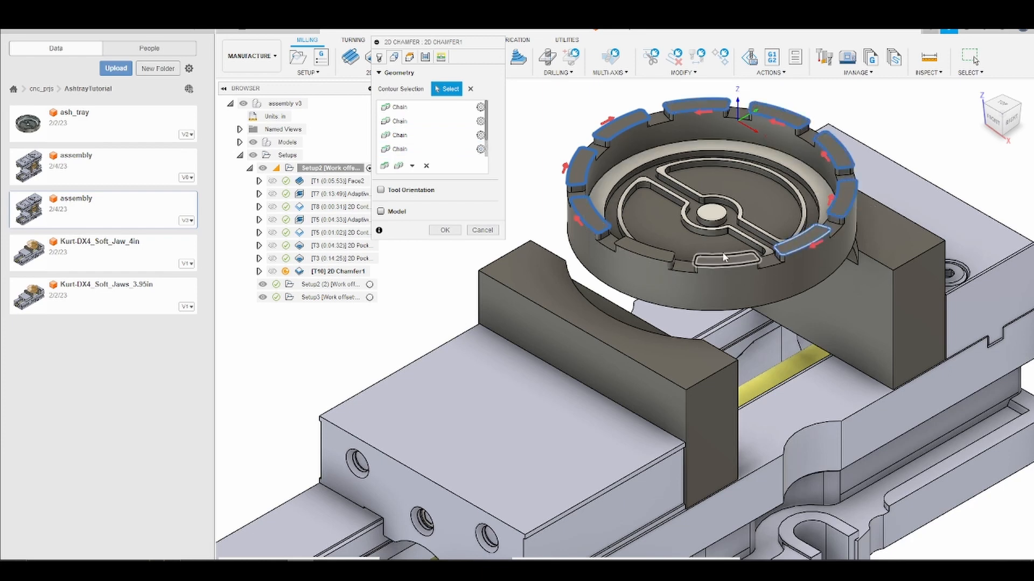
click(726, 267)
click(643, 249)
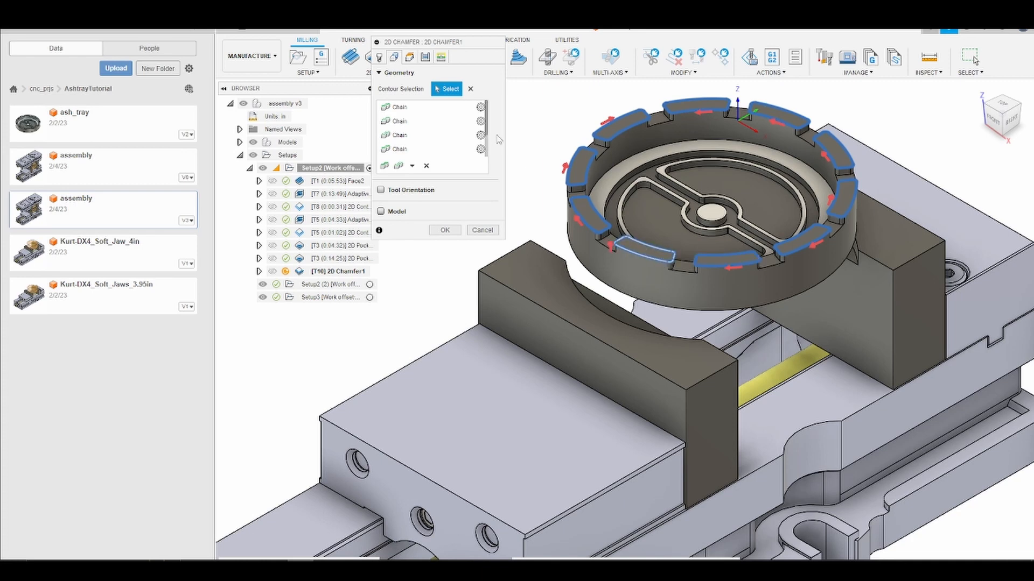
Set the chamfer operation's top height to be taken from Model top.
click(425, 57)
click(409, 57)
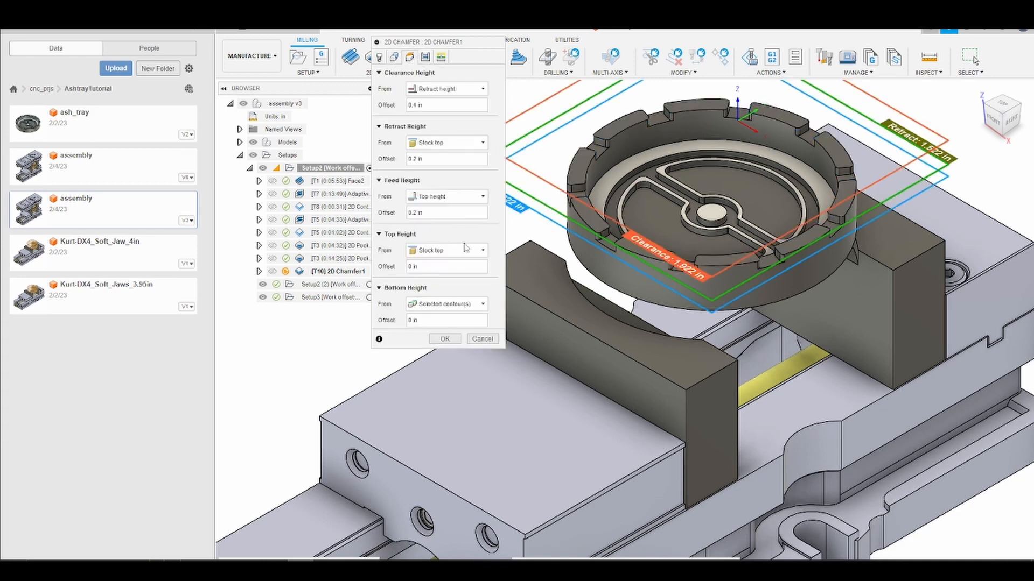
click(481, 251)
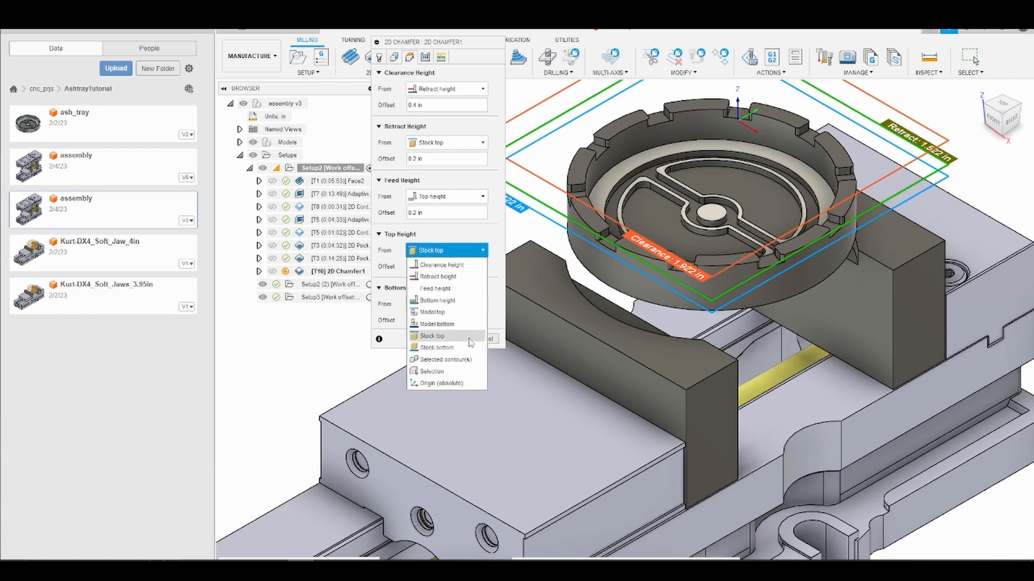
click(433, 312)
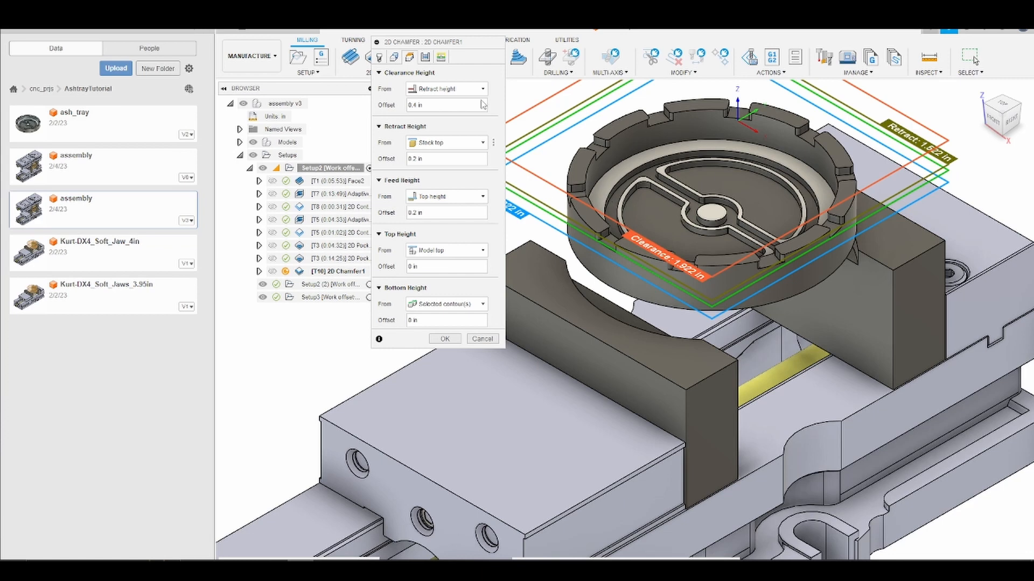
Set the chamfer width to .015 in, enable Smoothing and Feed Optimization, and generate the 2D chamfer toolpath.
click(426, 58)
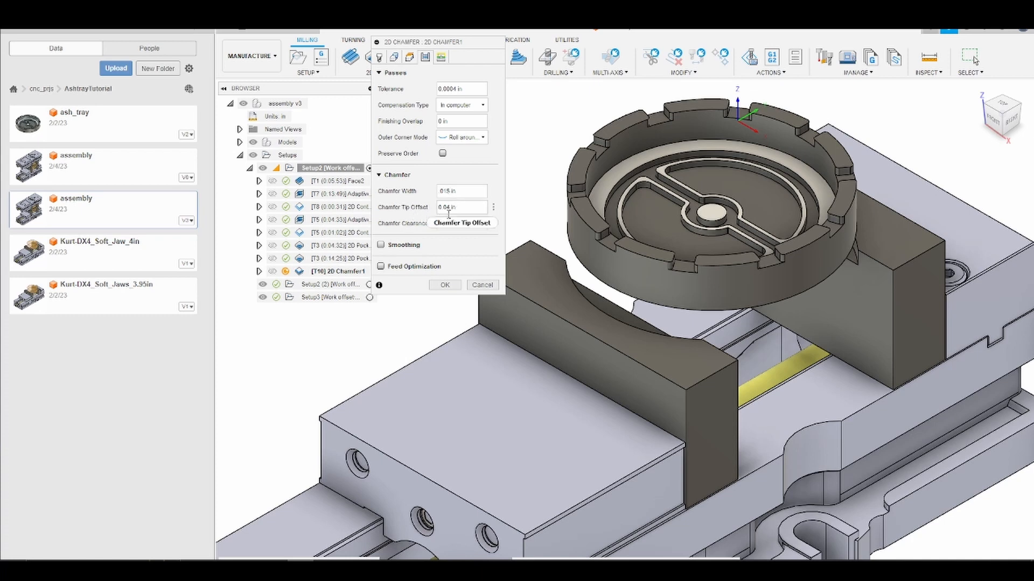
mouse_move(452, 208)
click(381, 245)
click(388, 284)
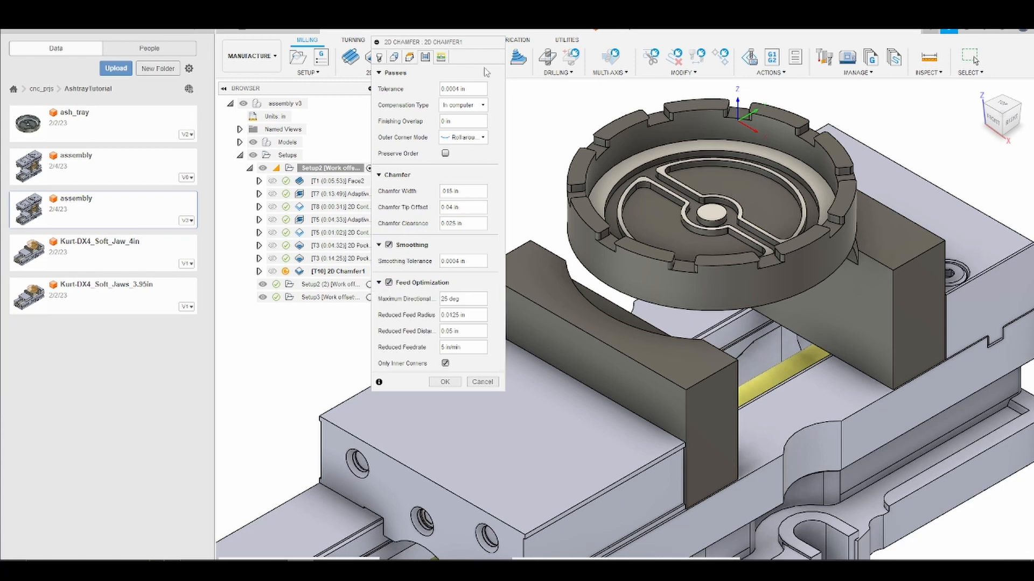
click(441, 57)
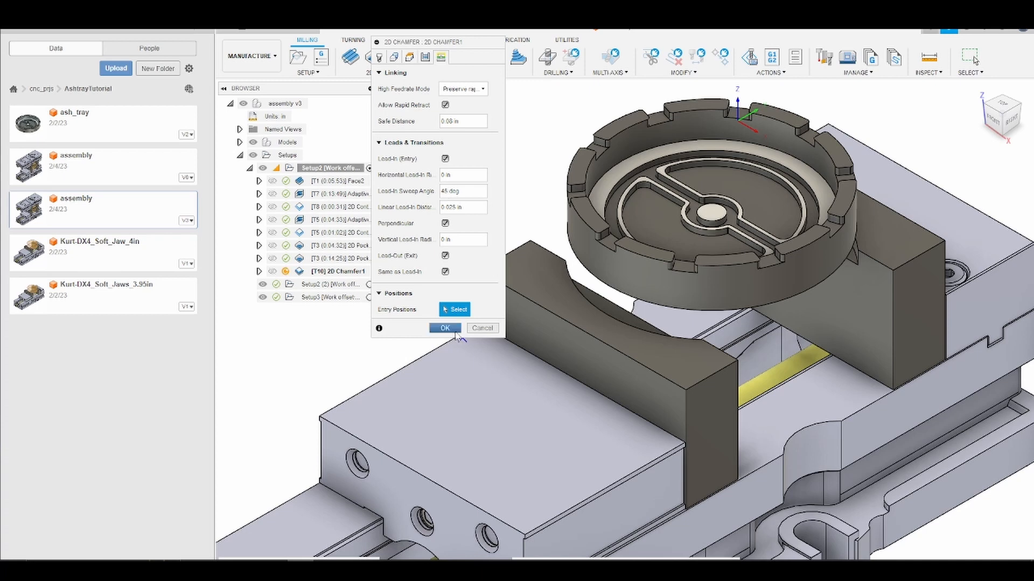
click(444, 329)
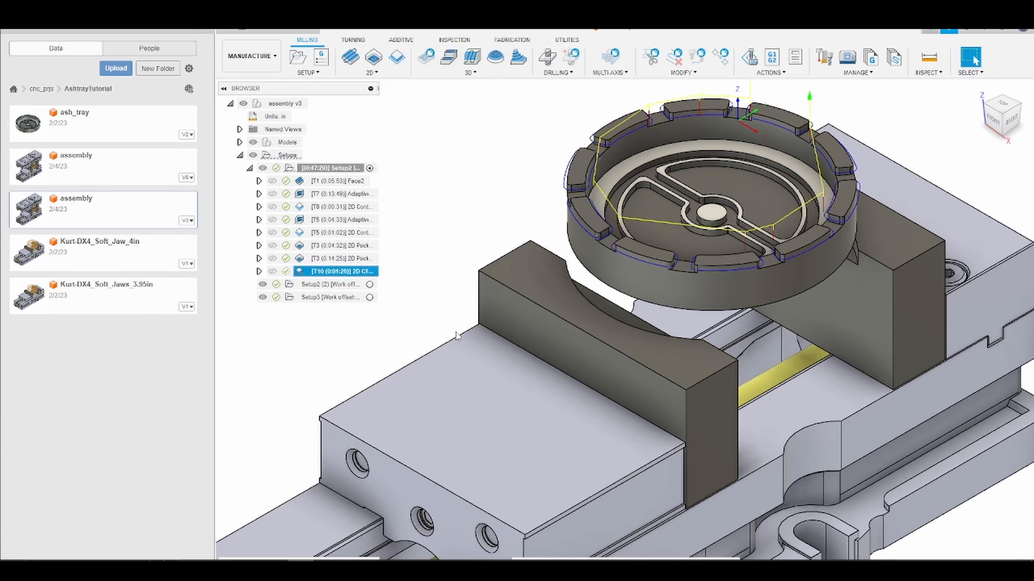
Simulate the 2D chamfer operation to check the cuts around the rim segments, and exit the simulation.
right_click(371, 273)
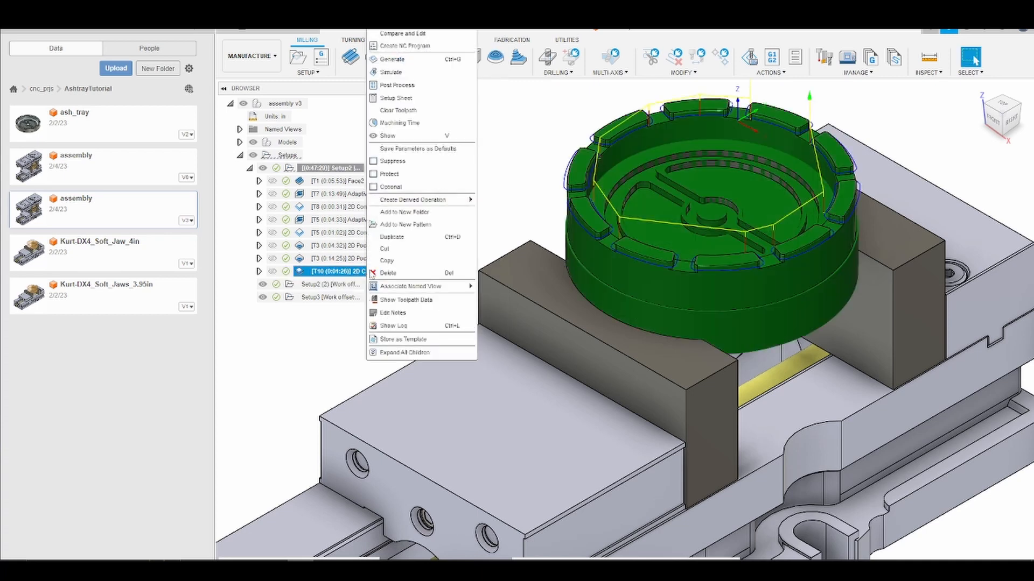
click(404, 74)
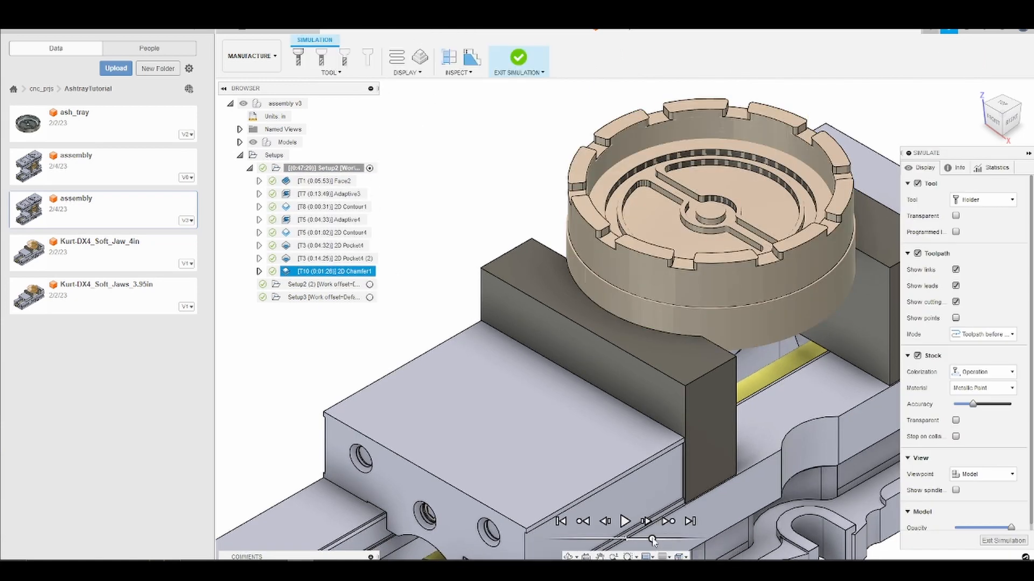
click(625, 521)
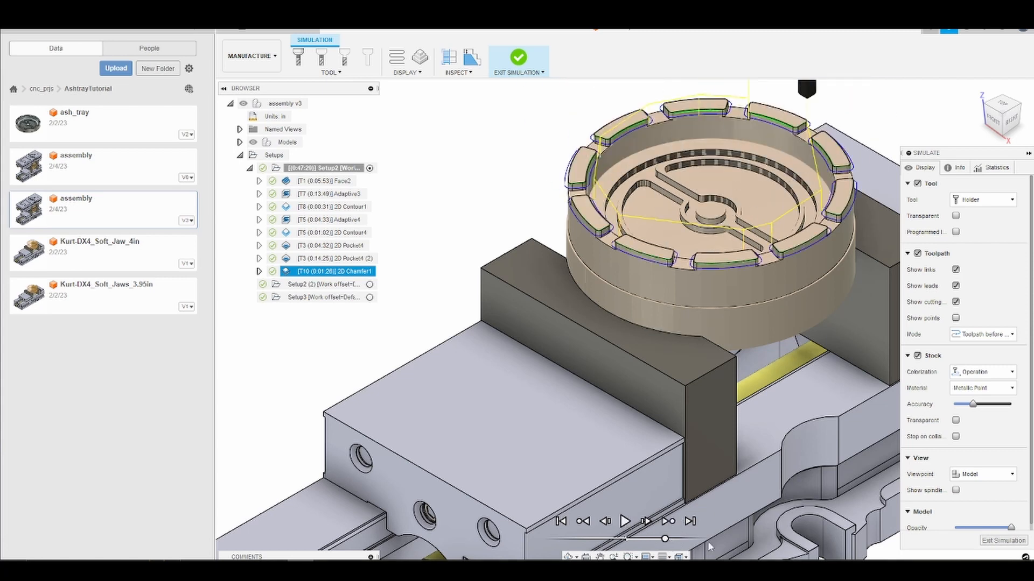
click(985, 542)
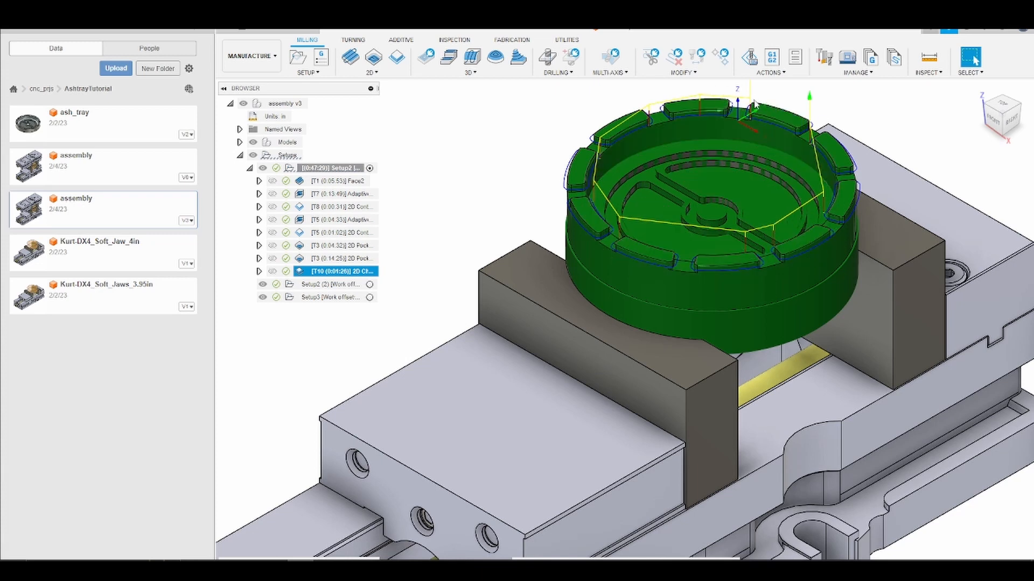
Edit the 2D chamfer to add an entry position on the outer edge of a front rim segment, and regenerate it.
right_click(328, 273)
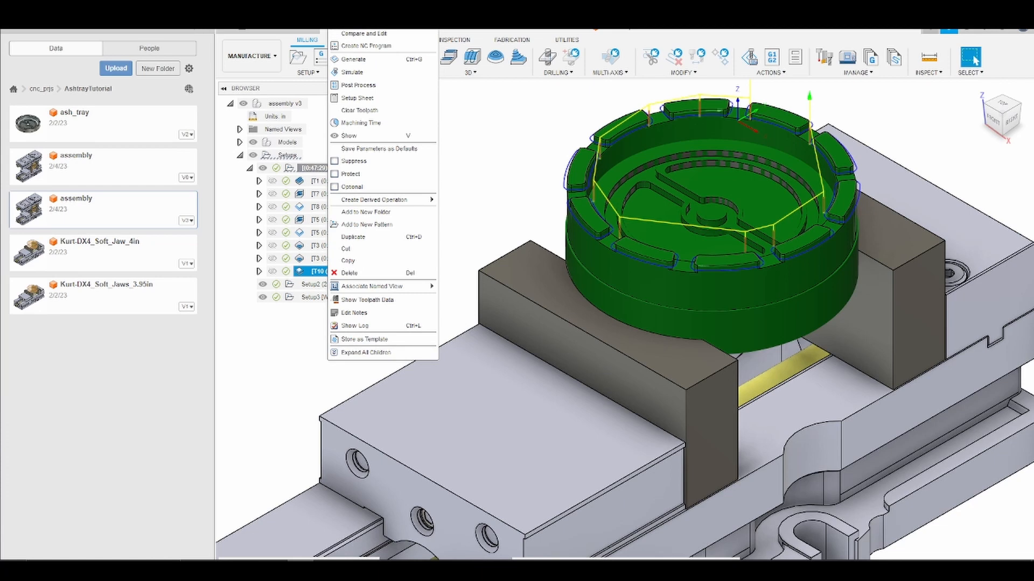
click(360, 34)
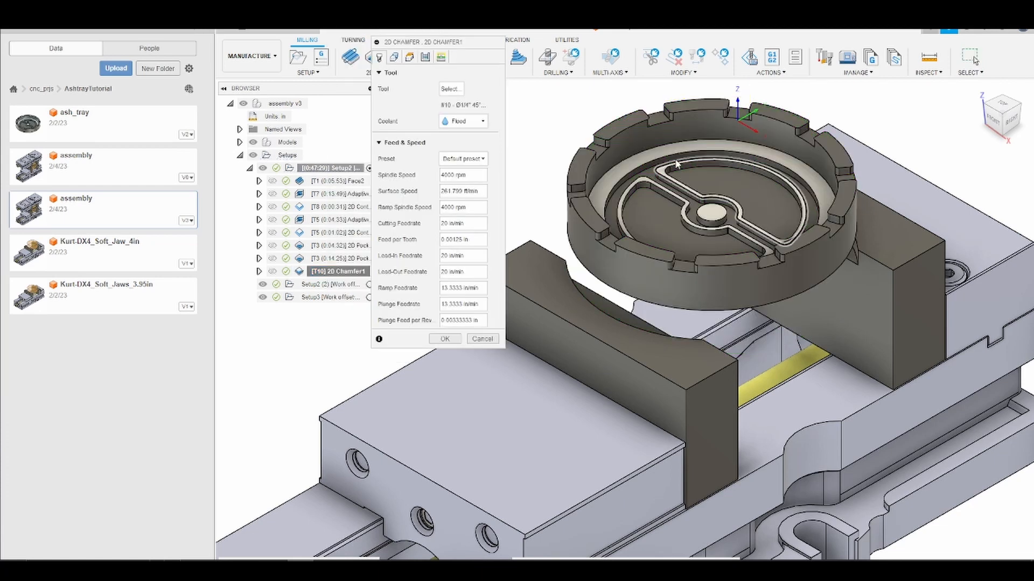
click(441, 57)
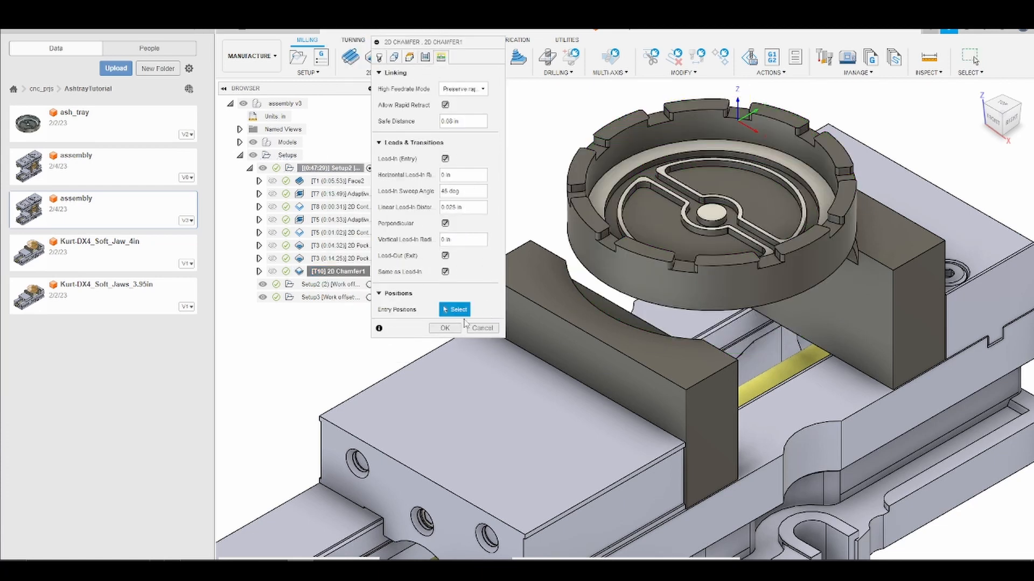
click(667, 263)
click(446, 328)
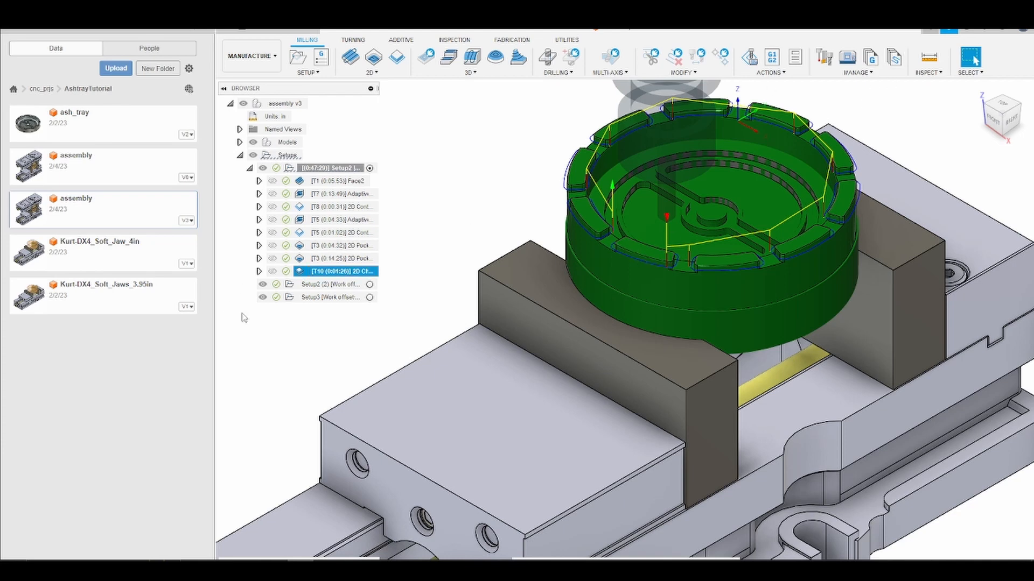
Simulate the edited 2D chamfer operation to check its new entry point, and exit the simulation.
right_click(316, 273)
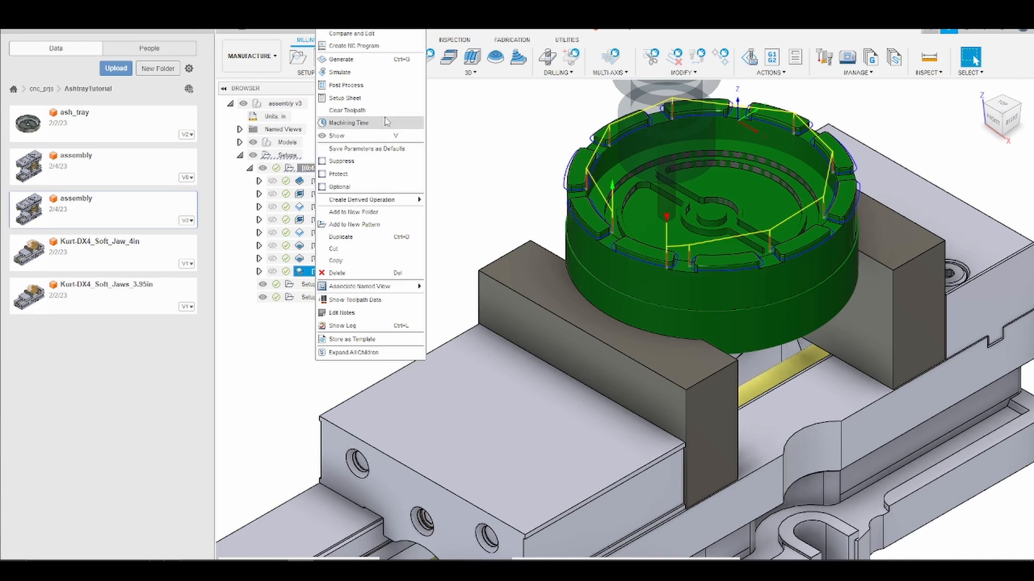
click(366, 61)
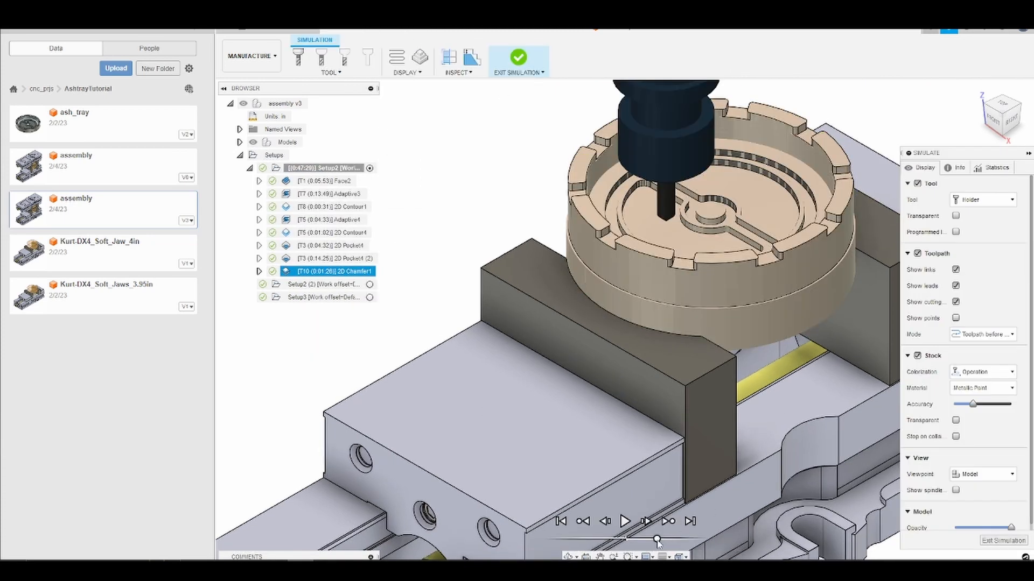
click(625, 522)
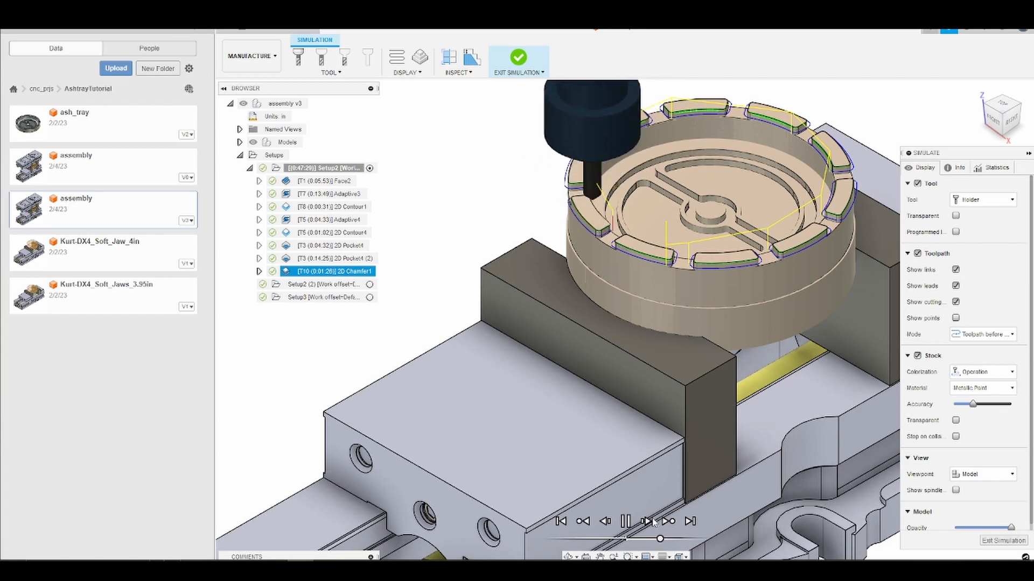
click(996, 543)
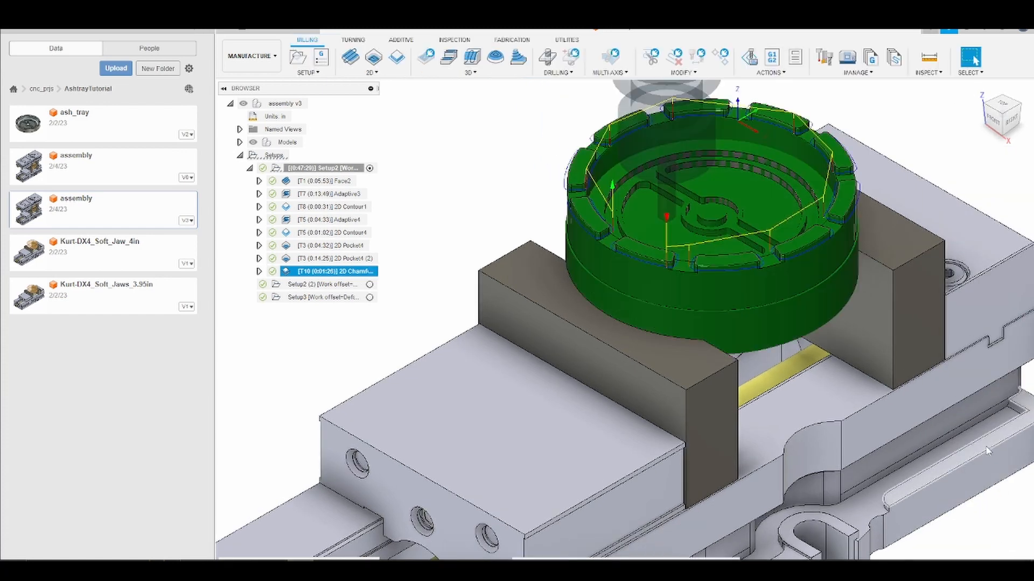